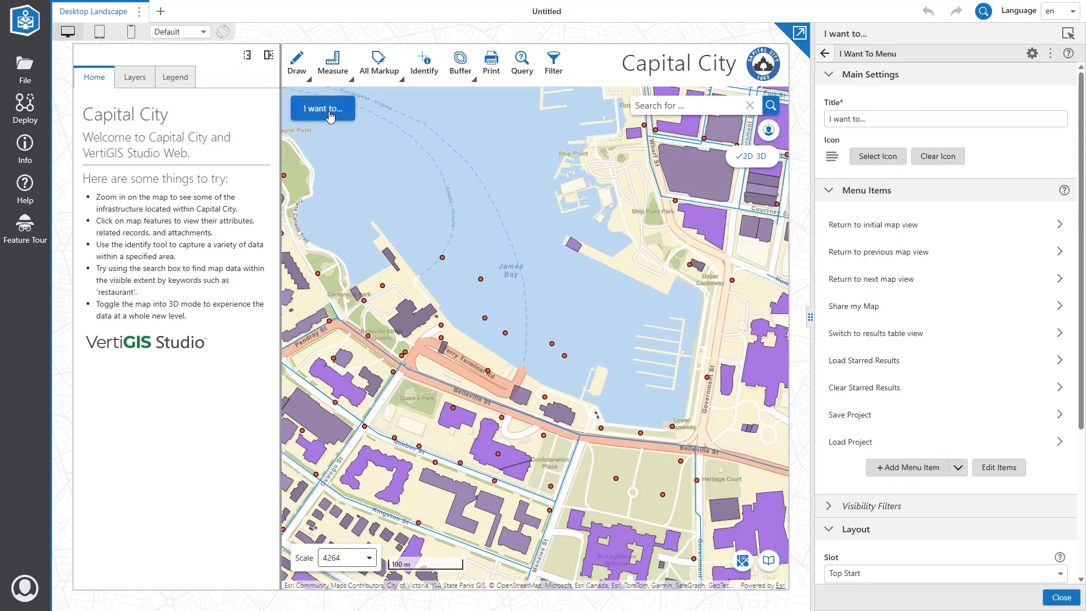
Step: Review the templates offered for creating a new workflow as an I Want To menu item, without adding one
{"action": "left_click", "coordinate": [934, 471]}
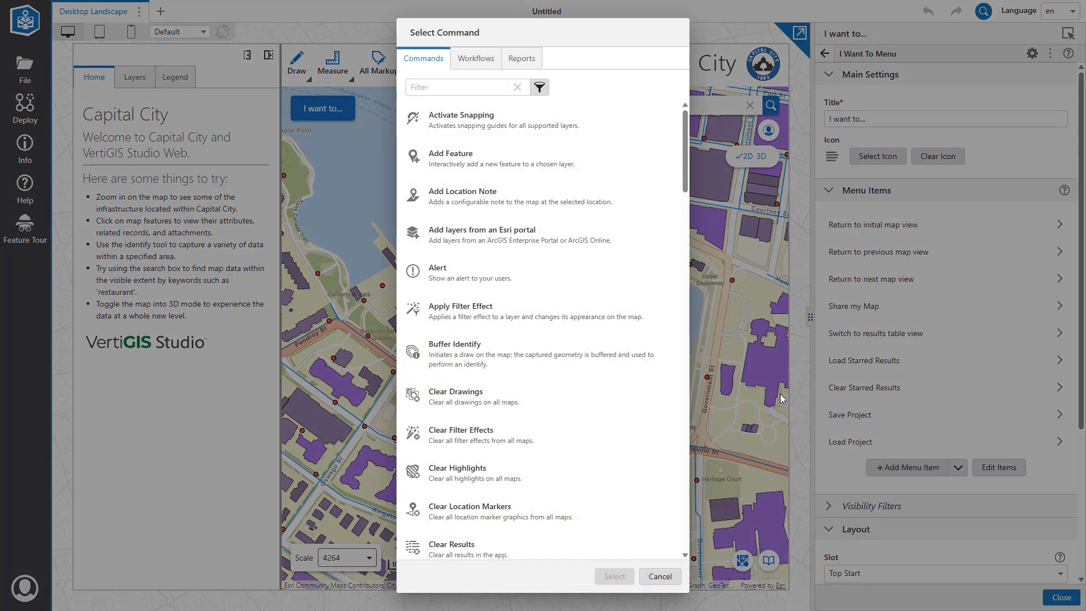
{"action": "left_click", "coordinate": [478, 59]}
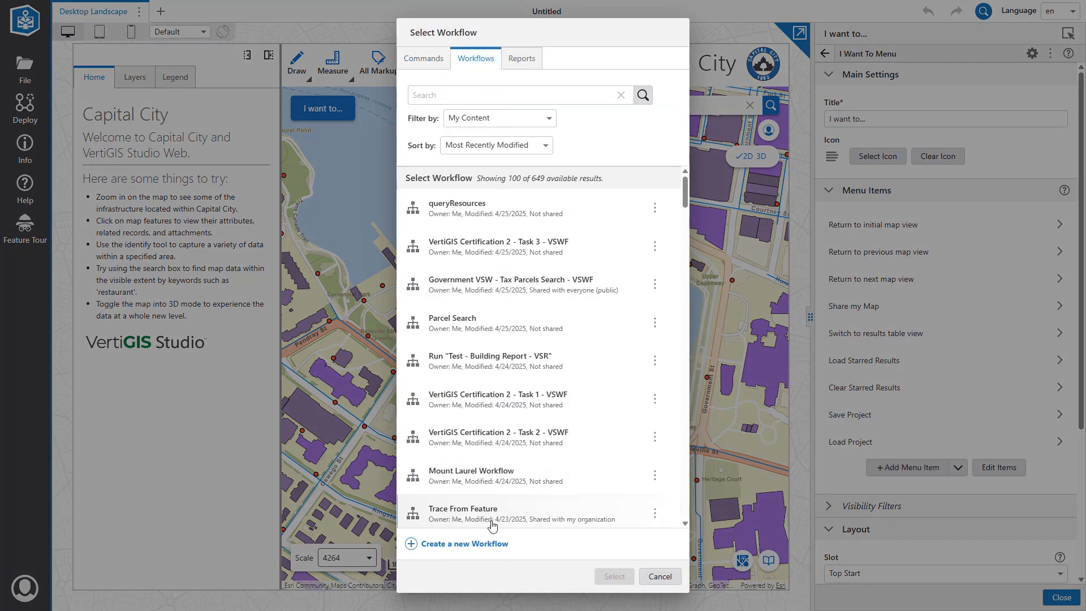
{"action": "left_click", "coordinate": [470, 543]}
{"action": "left_click", "coordinate": [484, 107]}
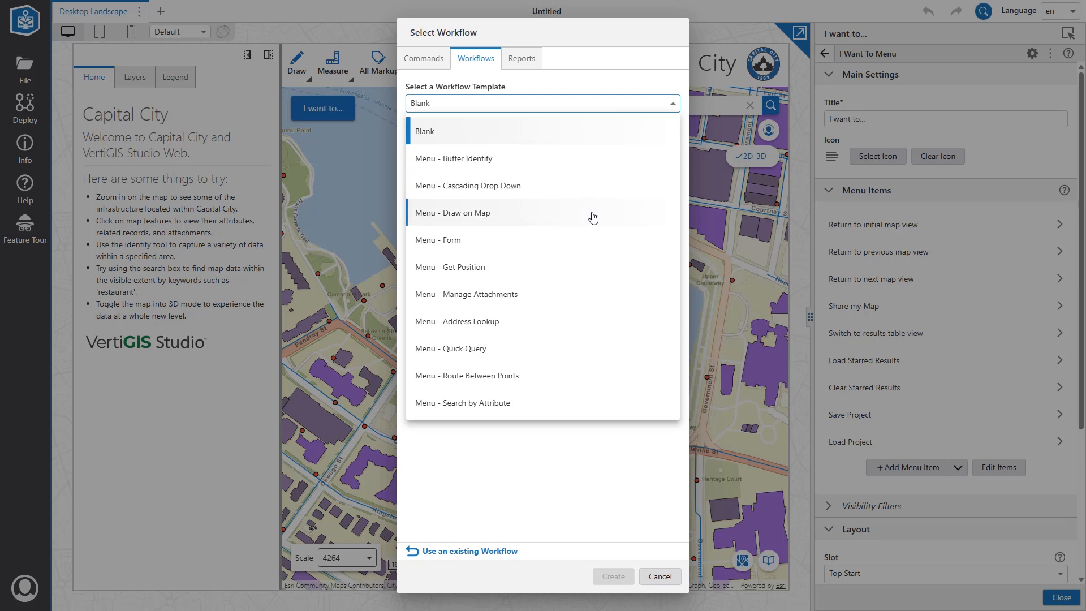
{"action": "left_click", "coordinate": [669, 586]}
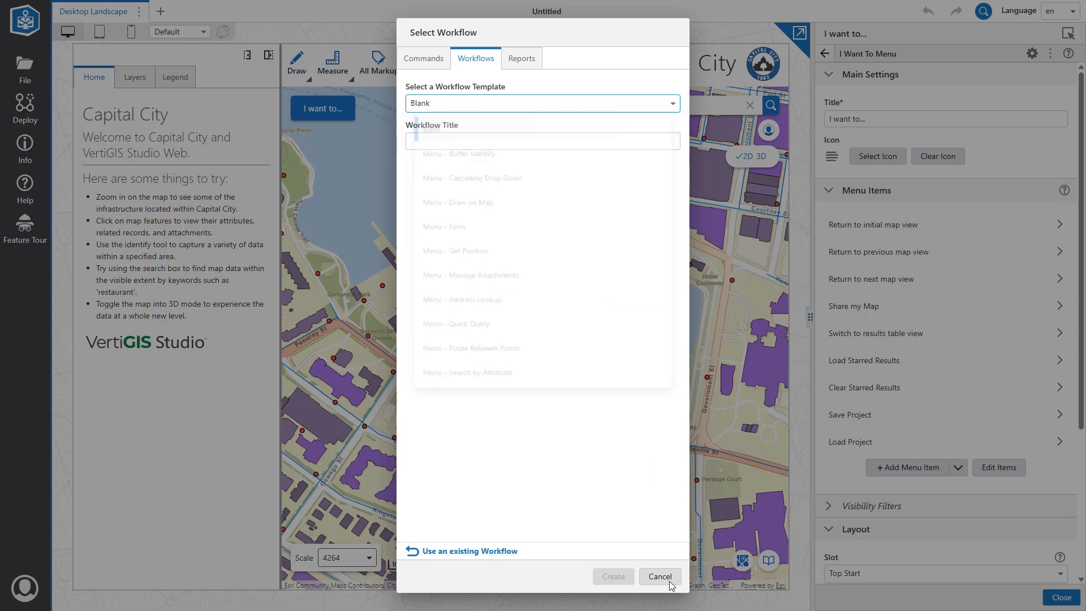
{"action": "left_click", "coordinate": [659, 576]}
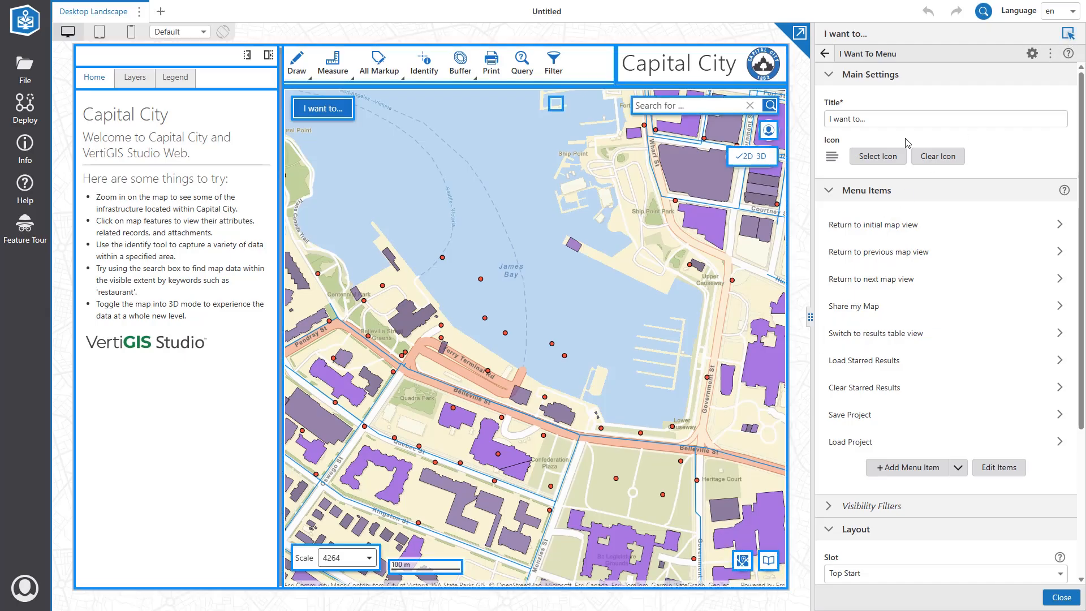
Step: Open the map's Buildings layer extension and review the workflow templates offered for its result actions, without adding one
{"action": "left_click", "coordinate": [694, 255]}
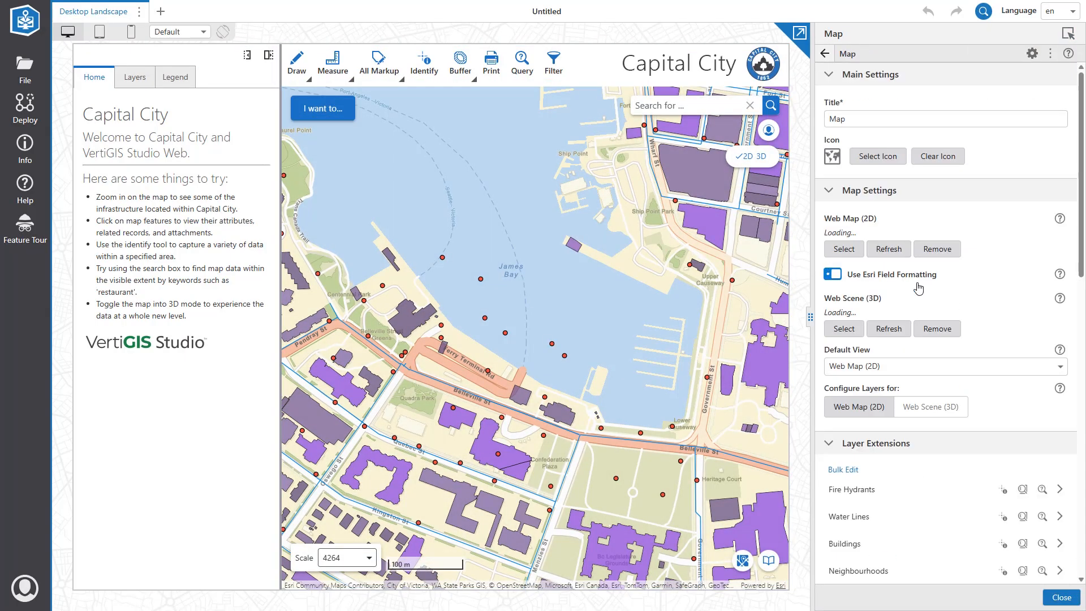
{"action": "scroll", "coordinate": [932, 334], "scroll_direction": "down", "scroll_amount": 5}
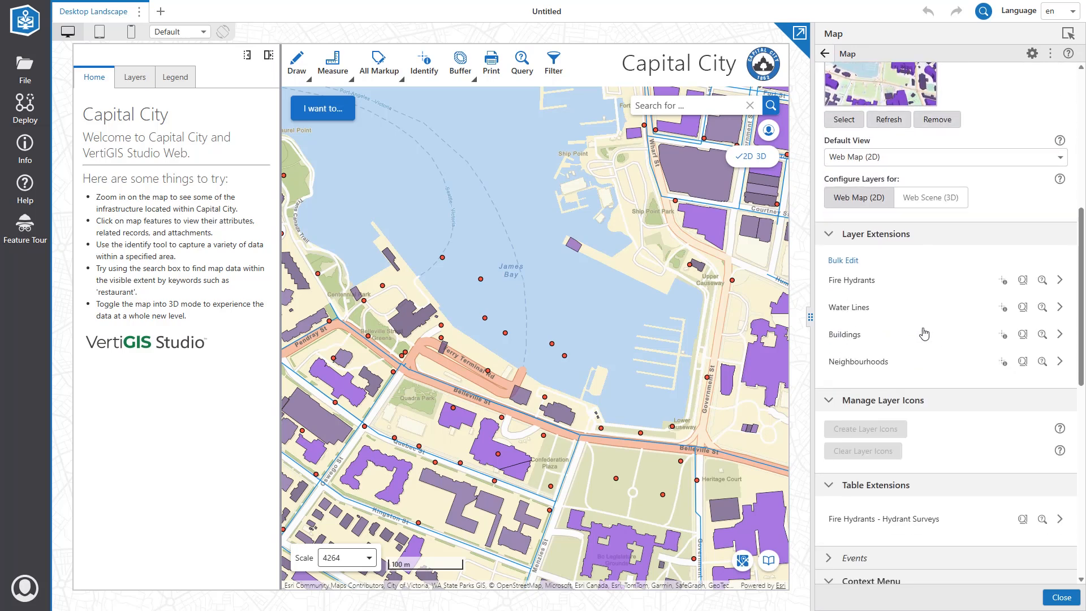
{"action": "left_click", "coordinate": [868, 335]}
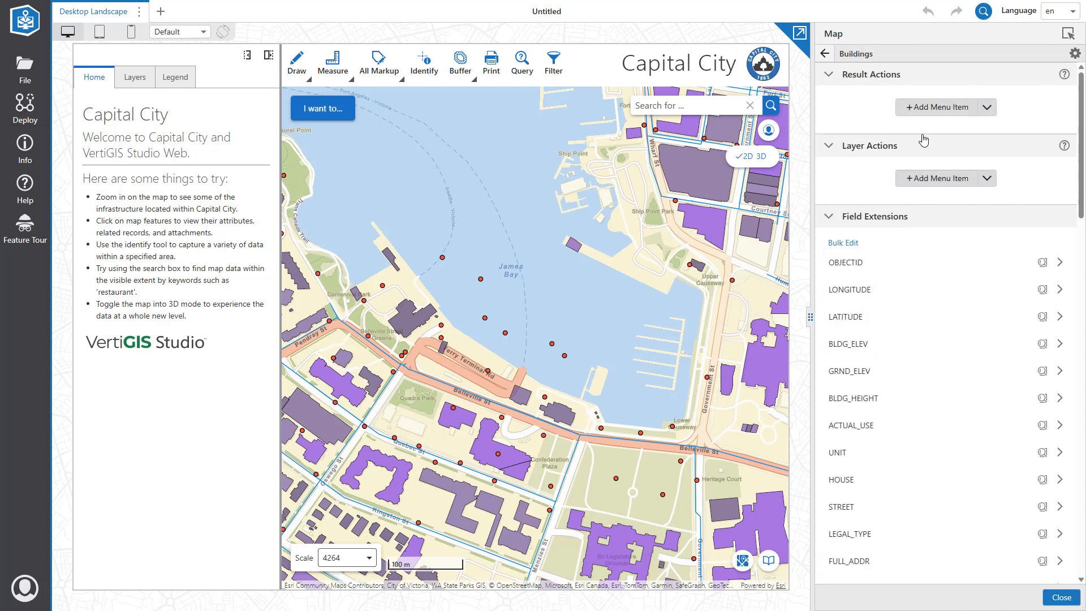
{"action": "left_click", "coordinate": [934, 107]}
{"action": "left_click", "coordinate": [482, 63]}
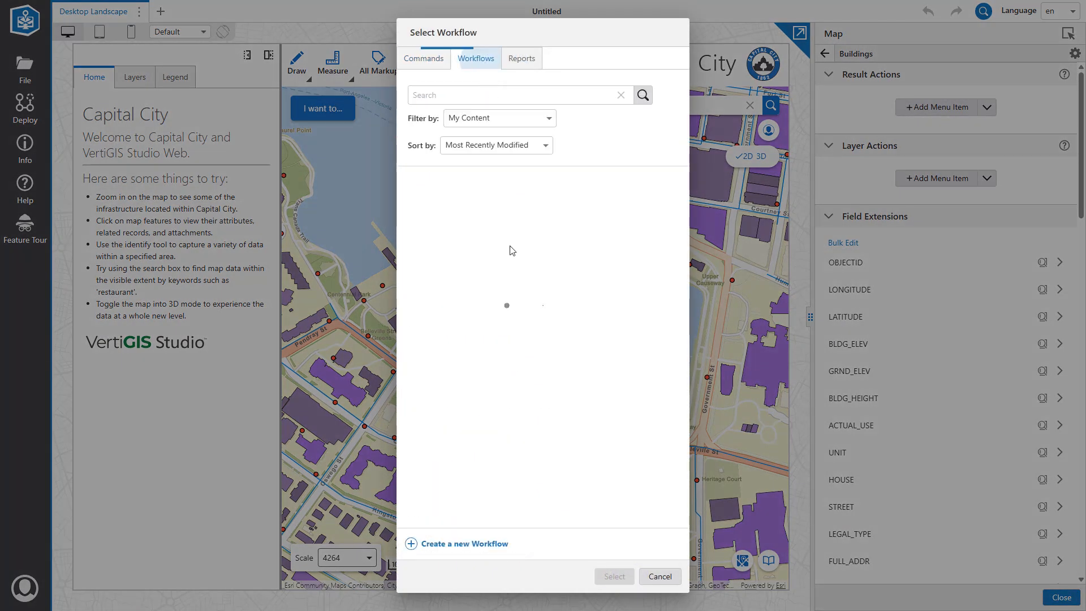
{"action": "left_click", "coordinate": [485, 545]}
{"action": "left_click", "coordinate": [556, 104]}
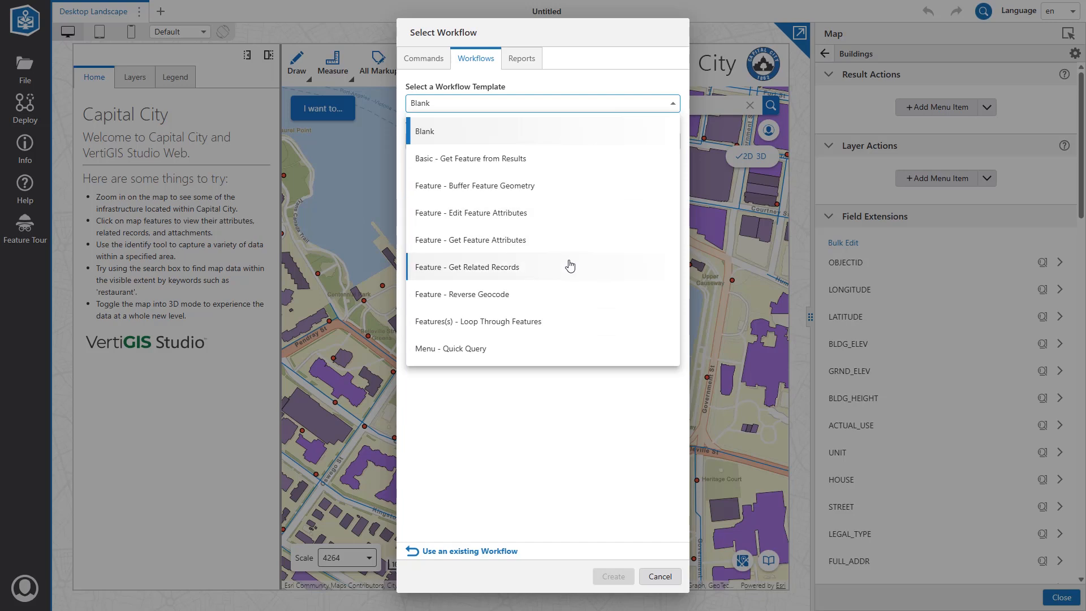
{"action": "left_click", "coordinate": [654, 574]}
{"action": "left_click", "coordinate": [655, 574]}
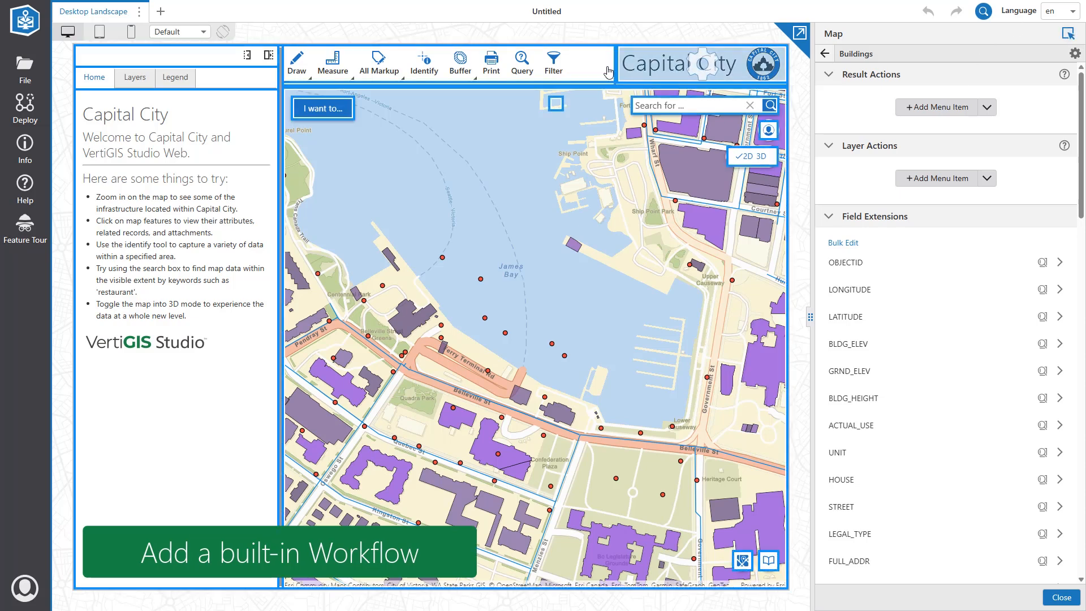
Step: Start a new workflow menu item for the toolbar based on the Menu - Quick Query template
{"action": "left_click", "coordinate": [729, 67]}
{"action": "left_click", "coordinate": [904, 441]}
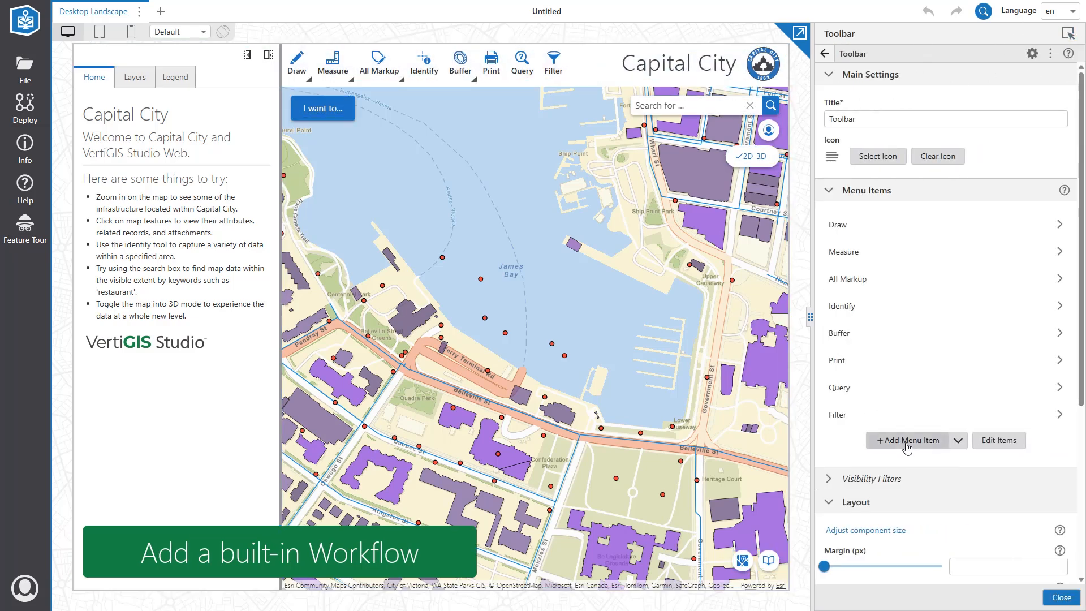
{"action": "left_click", "coordinate": [475, 58]}
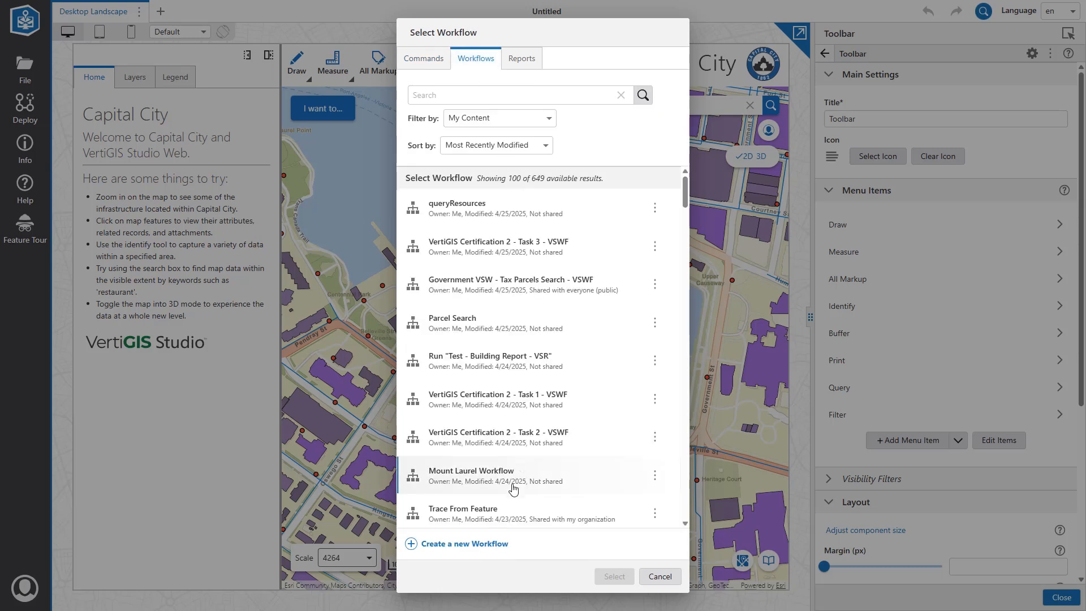
{"action": "left_click", "coordinate": [456, 544]}
{"action": "left_click", "coordinate": [478, 102]}
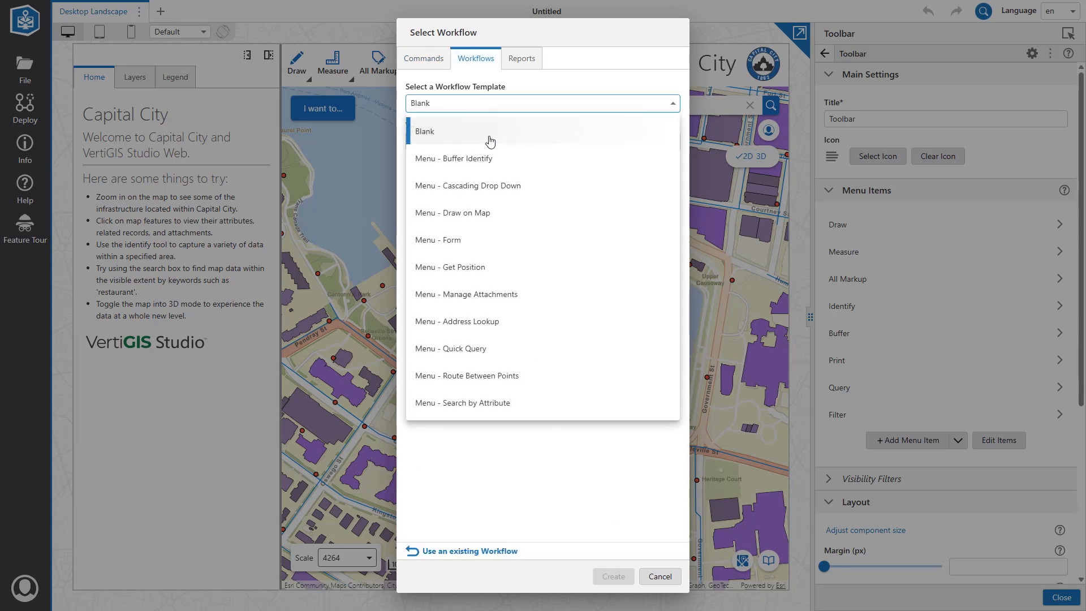
{"action": "left_click", "coordinate": [499, 349]}
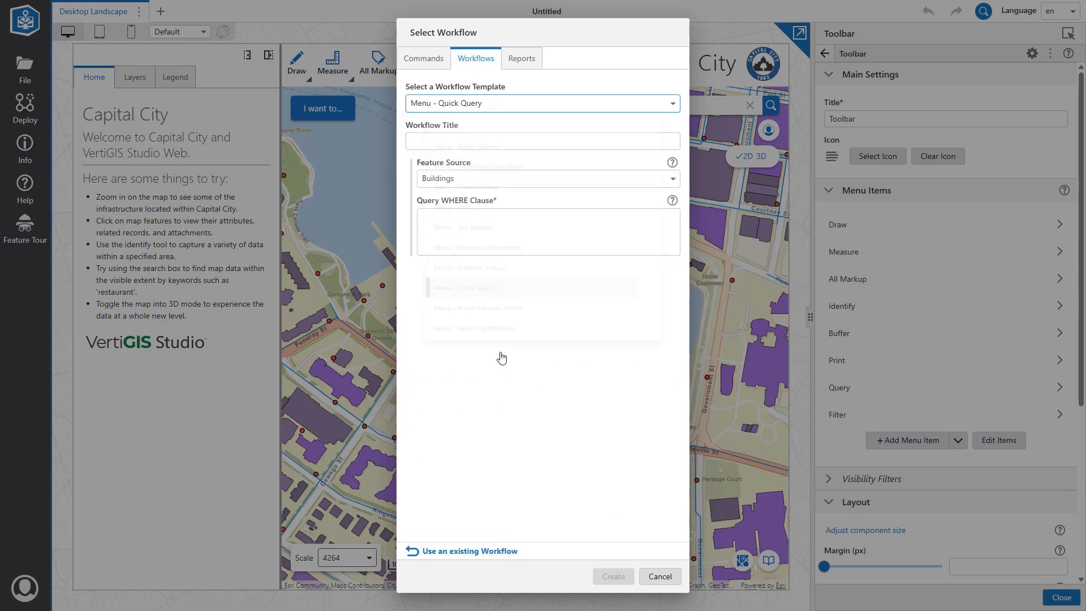
Step: Create the workflow with the title Get Tall Buildings and the query WHERE clause BLDG_HEIGHT > 45
{"action": "left_click", "coordinate": [483, 140]}
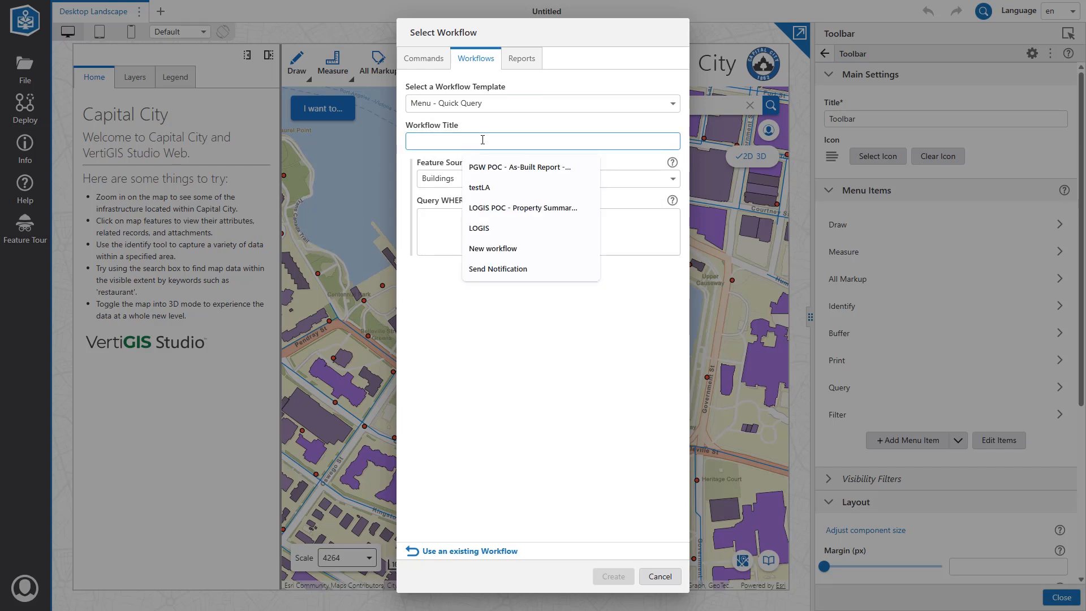
{"action": "type", "text": "Get "}
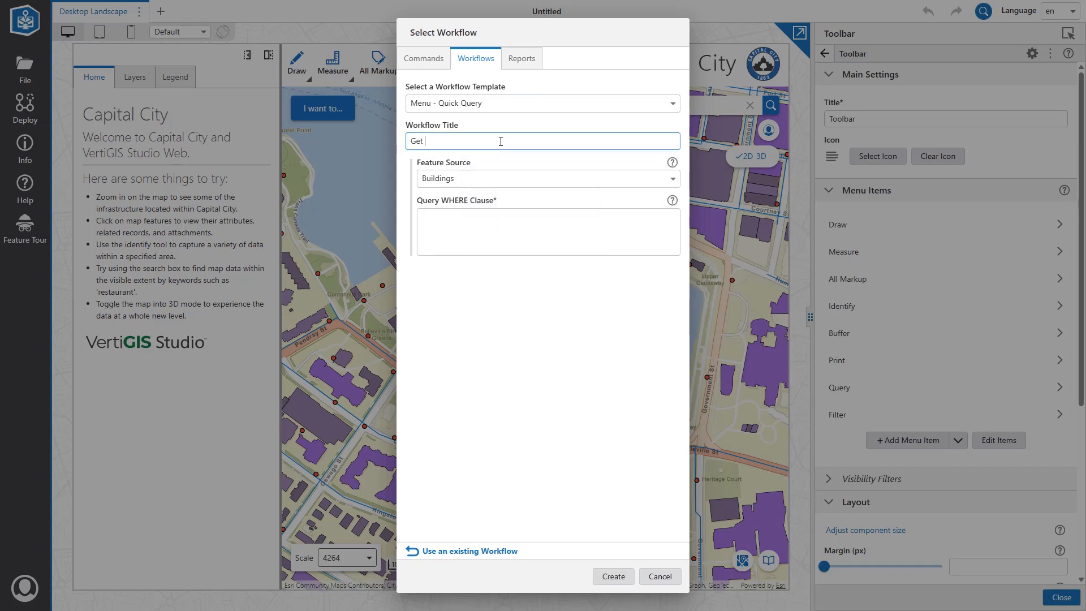
{"action": "type", "text": "Tall Buildings"}
{"action": "left_click", "coordinate": [474, 224]}
{"action": "type", "text": "BLDG_HEIGHT"}
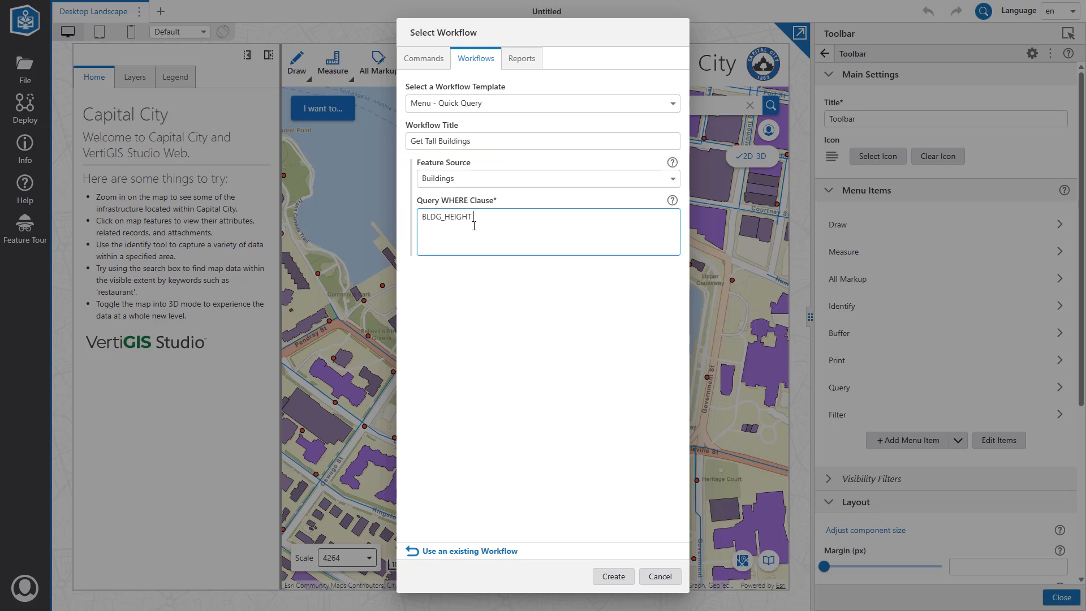
{"action": "type", "text": " > 45"}
{"action": "left_click", "coordinate": [608, 570]}
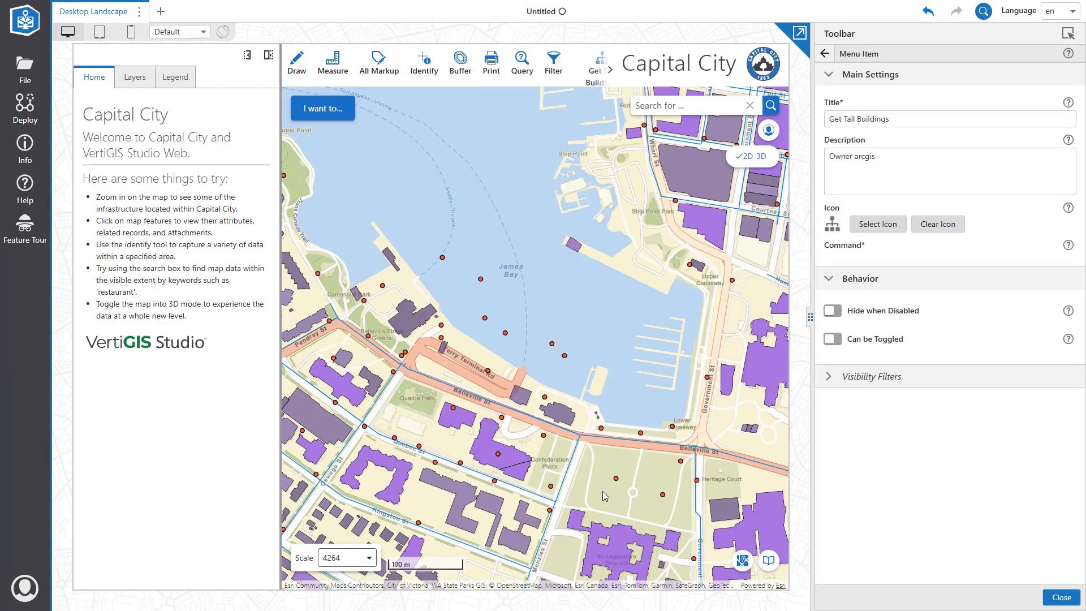
Step: Widen the app preview, run the Get Tall Buildings tool and zoom the map to its results
{"action": "left_click_drag", "start_coordinate": [811, 310], "coordinate": [883, 268]}
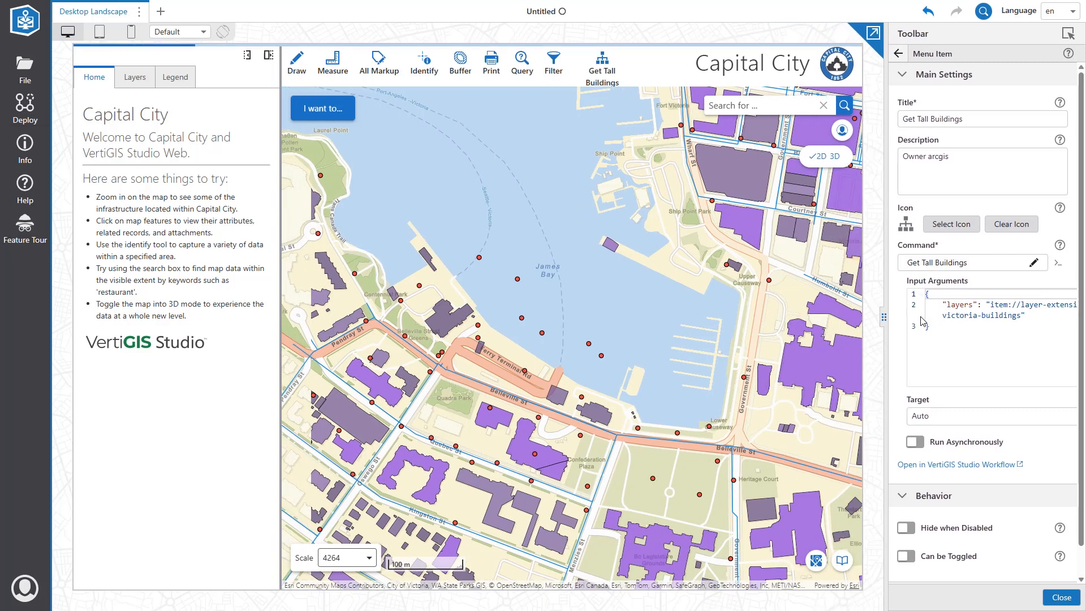
{"action": "left_click", "coordinate": [610, 80]}
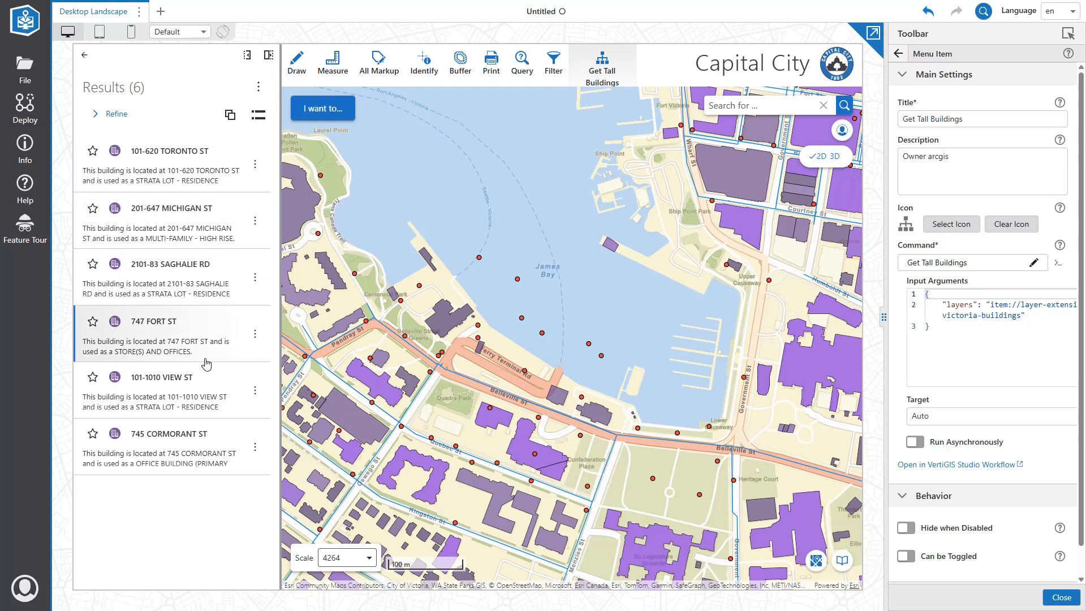
{"action": "left_click", "coordinate": [259, 87]}
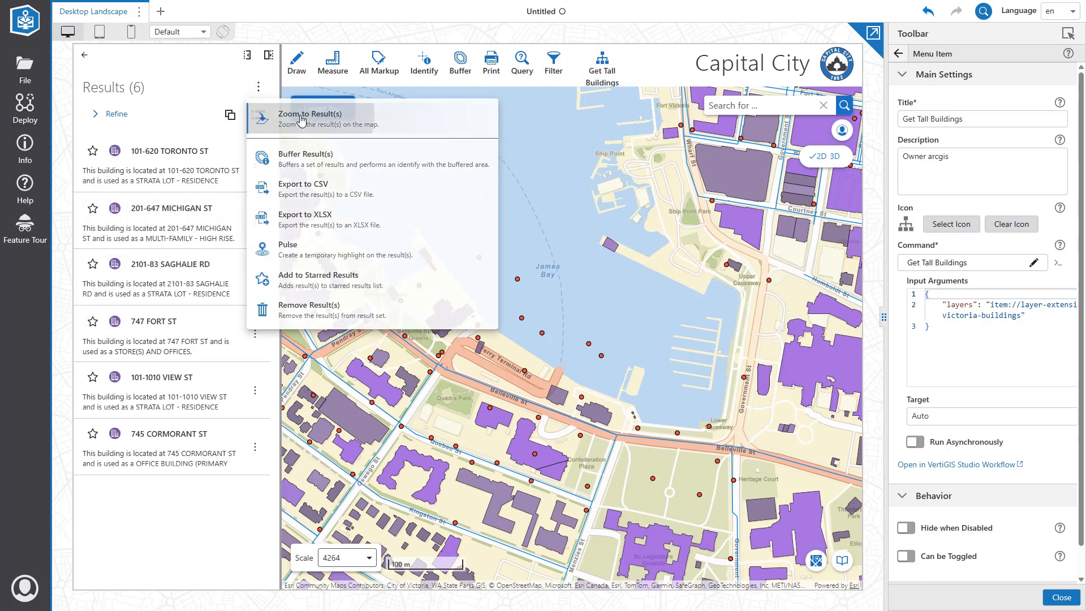
{"action": "left_click", "coordinate": [301, 118]}
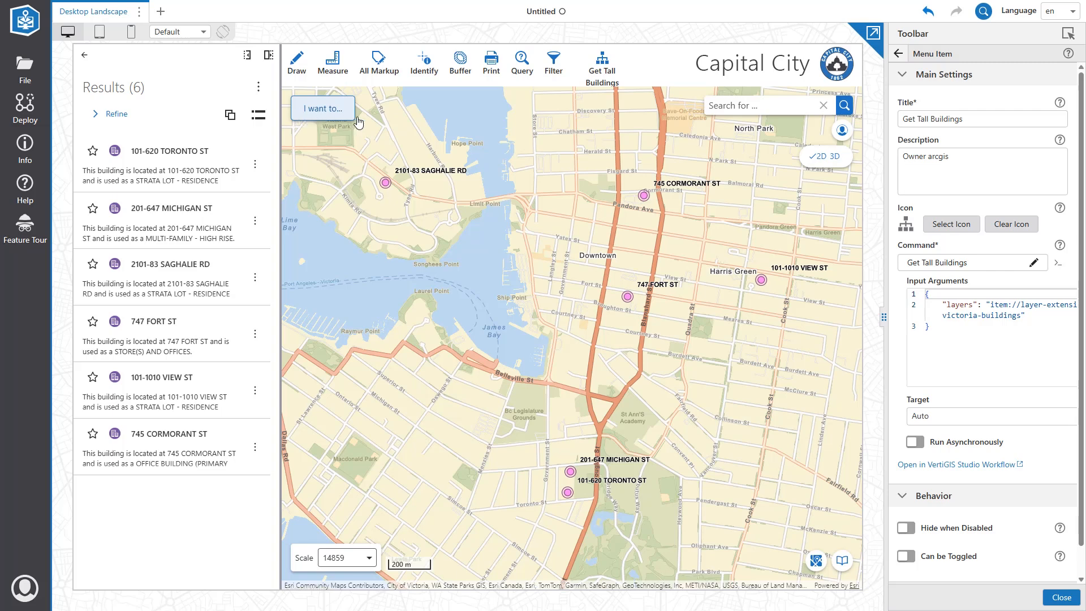
Step: Start a Query with Buildings as the data source and widen the query form
{"action": "left_click", "coordinate": [518, 69]}
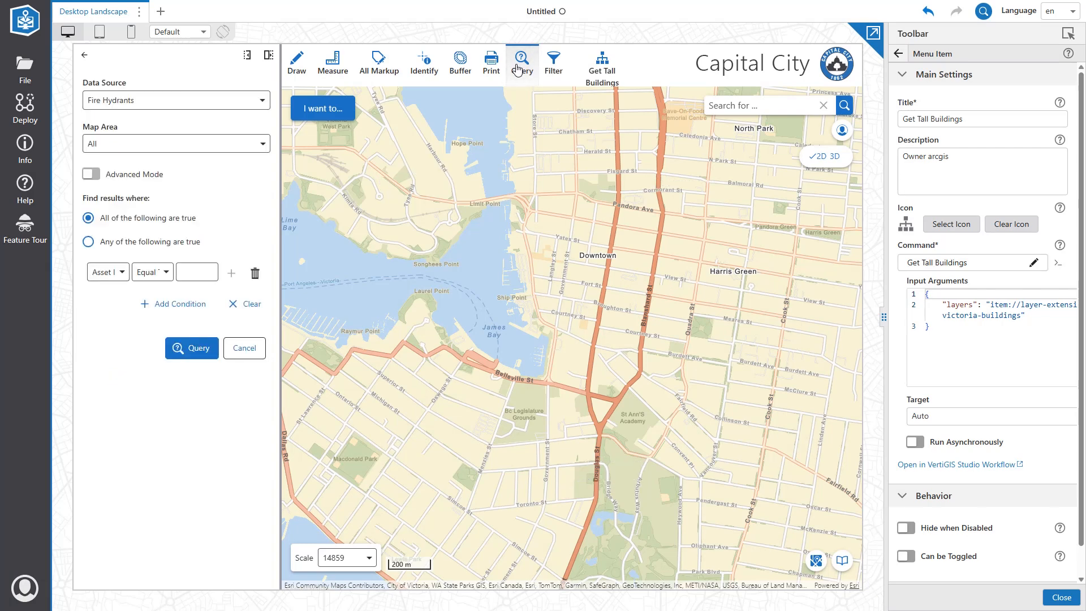
{"action": "left_click", "coordinate": [262, 100]}
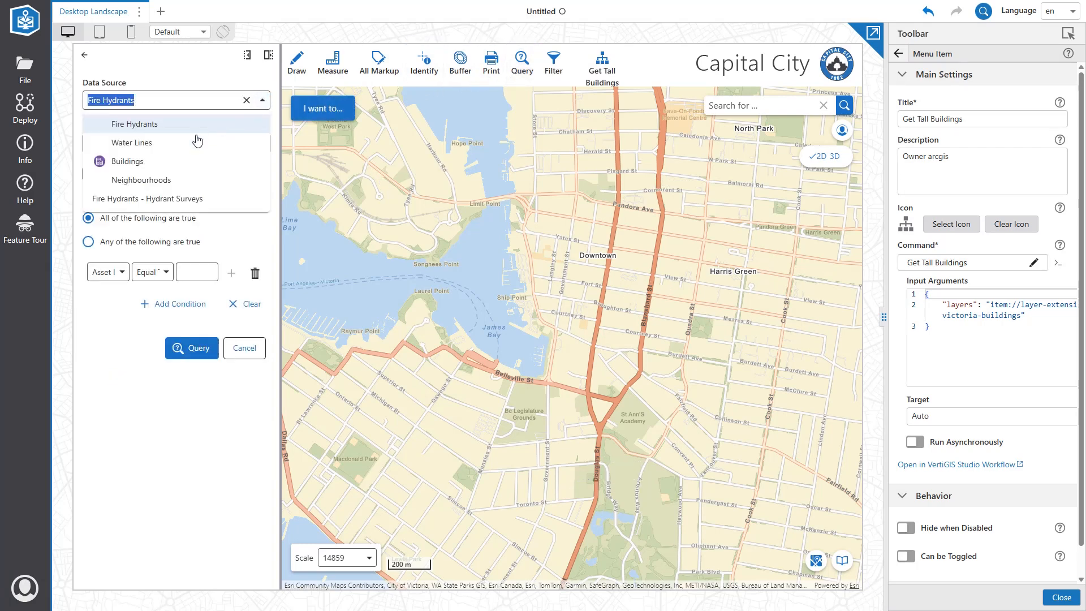
{"action": "left_click", "coordinate": [141, 164]}
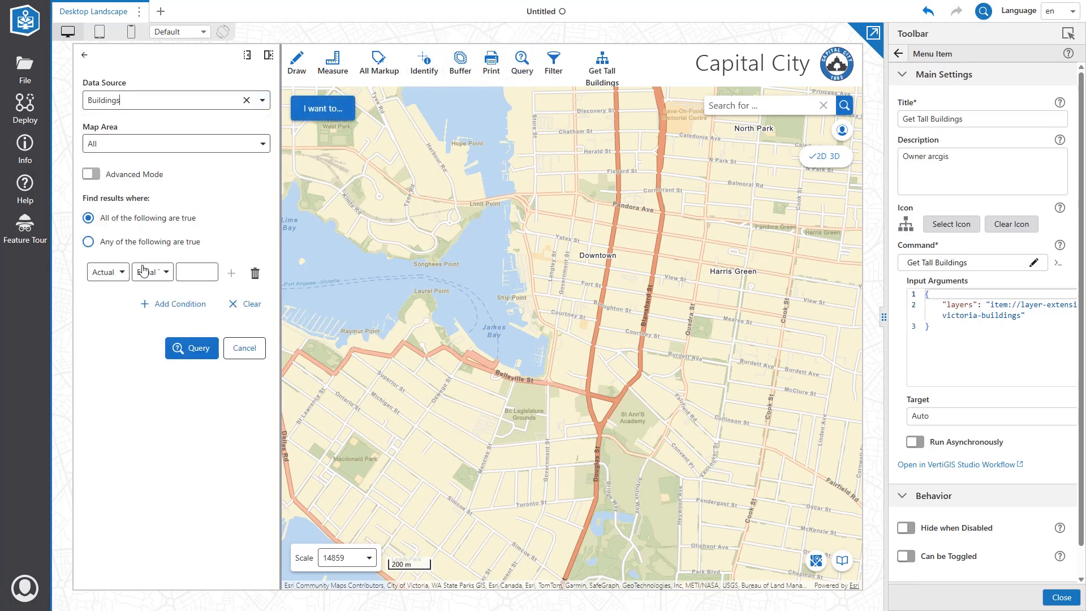
{"action": "left_click_drag", "start_coordinate": [280, 284], "coordinate": [398, 266]}
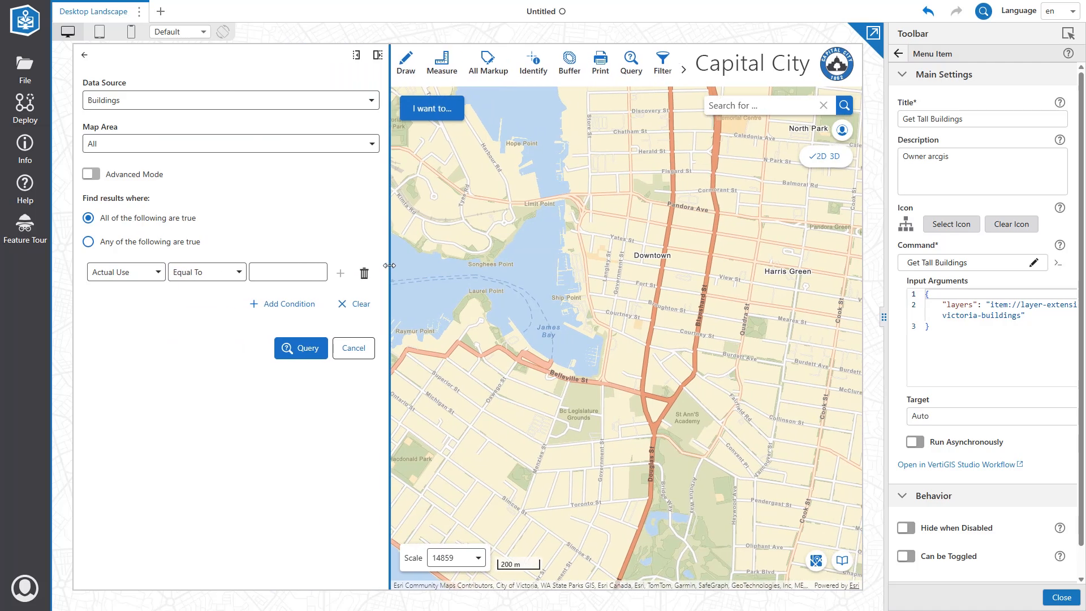
Step: Query the buildings where Actual Use is Equal To STRATA LOT - RESIDENCE (CONDOMINIUM)
{"action": "left_click", "coordinate": [153, 273]}
{"action": "left_click", "coordinate": [141, 292]}
{"action": "left_click", "coordinate": [191, 273]}
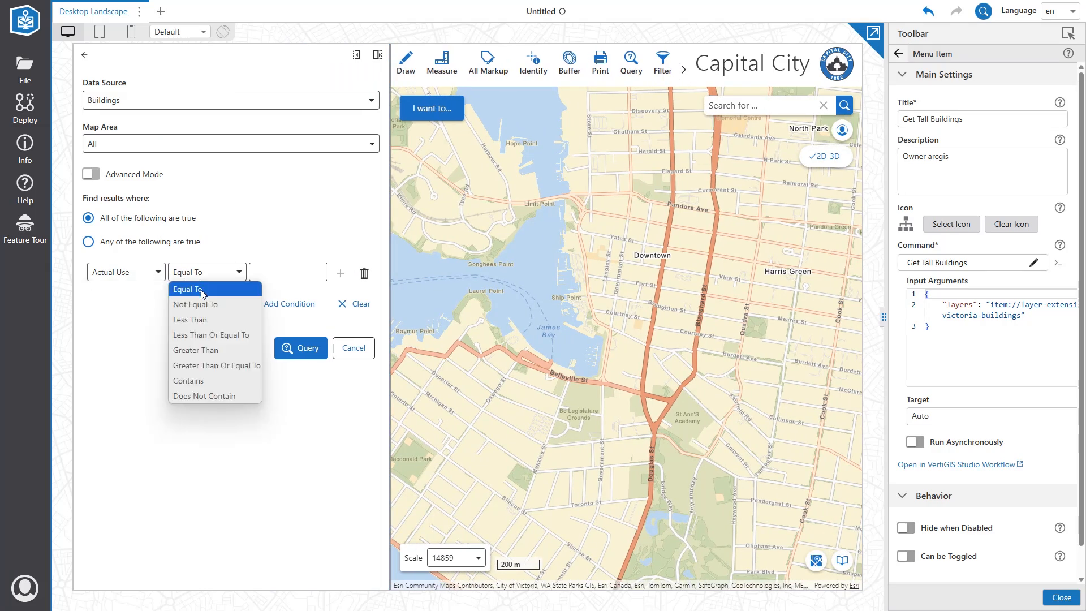
{"action": "left_click", "coordinate": [201, 290]}
{"action": "left_click", "coordinate": [287, 279]}
{"action": "type", "text": "STRATA"}
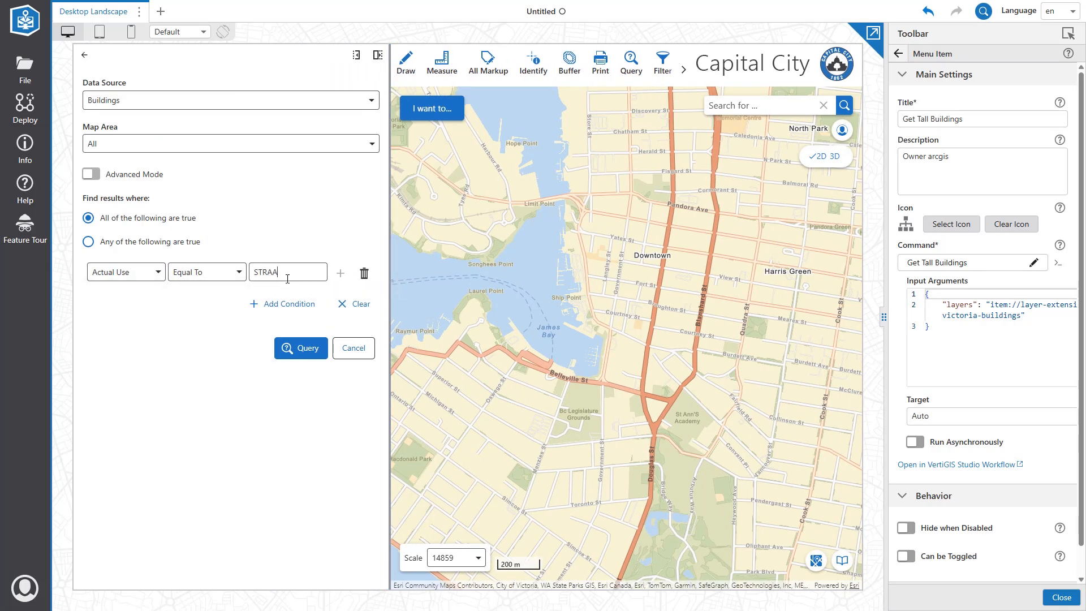
{"action": "left_click", "coordinate": [310, 310]}
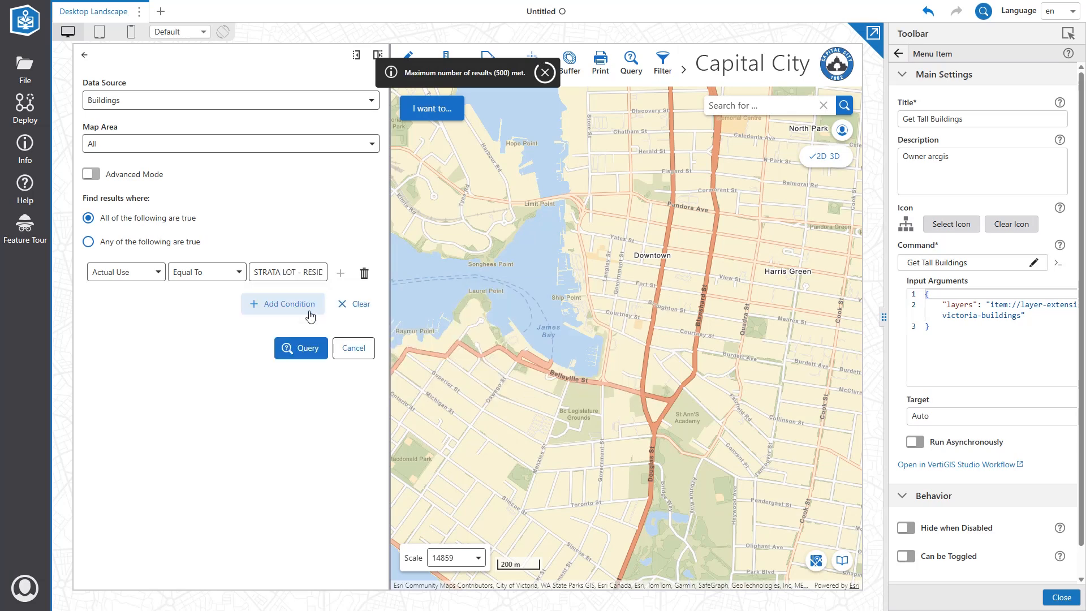
{"action": "left_click", "coordinate": [293, 347]}
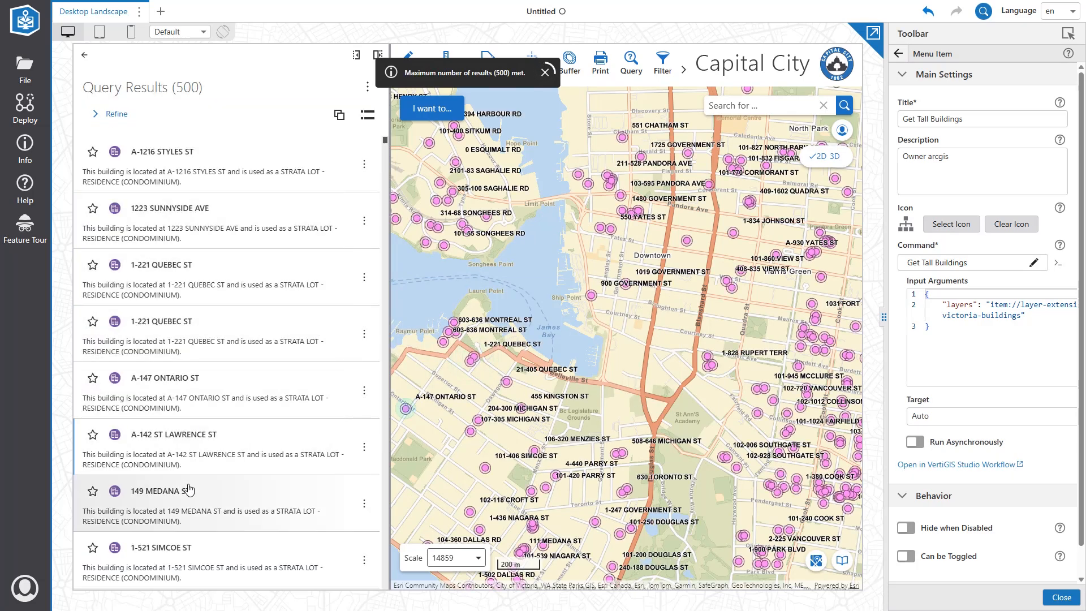
Step: Return to the query form, add a second condition on Height (m) with the Greater Than operator and rerun the query
{"action": "left_click", "coordinate": [86, 56]}
{"action": "left_click", "coordinate": [273, 303]}
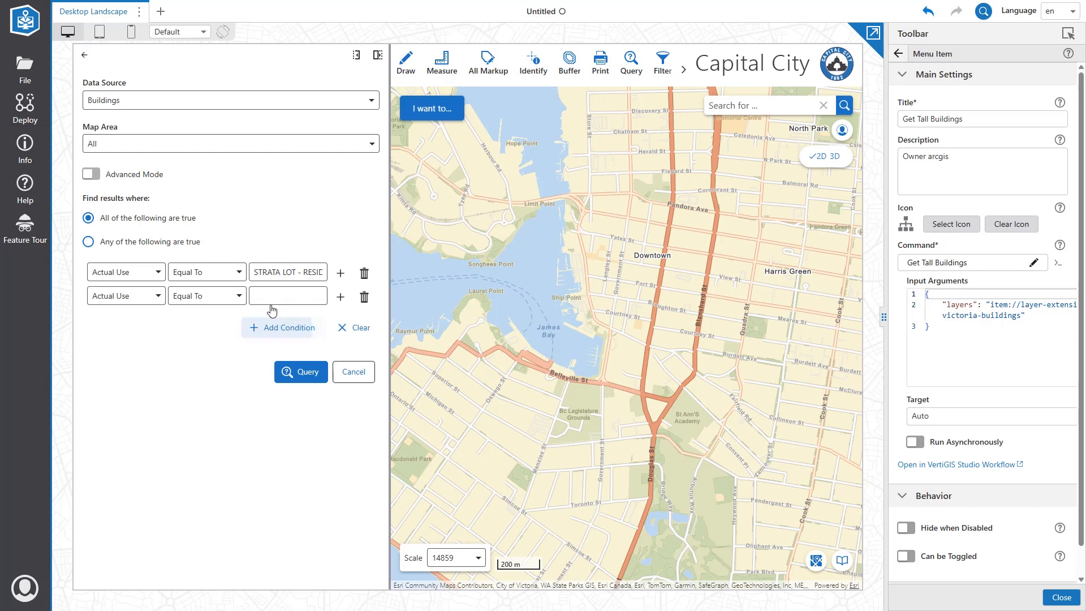
{"action": "left_click", "coordinate": [157, 297]}
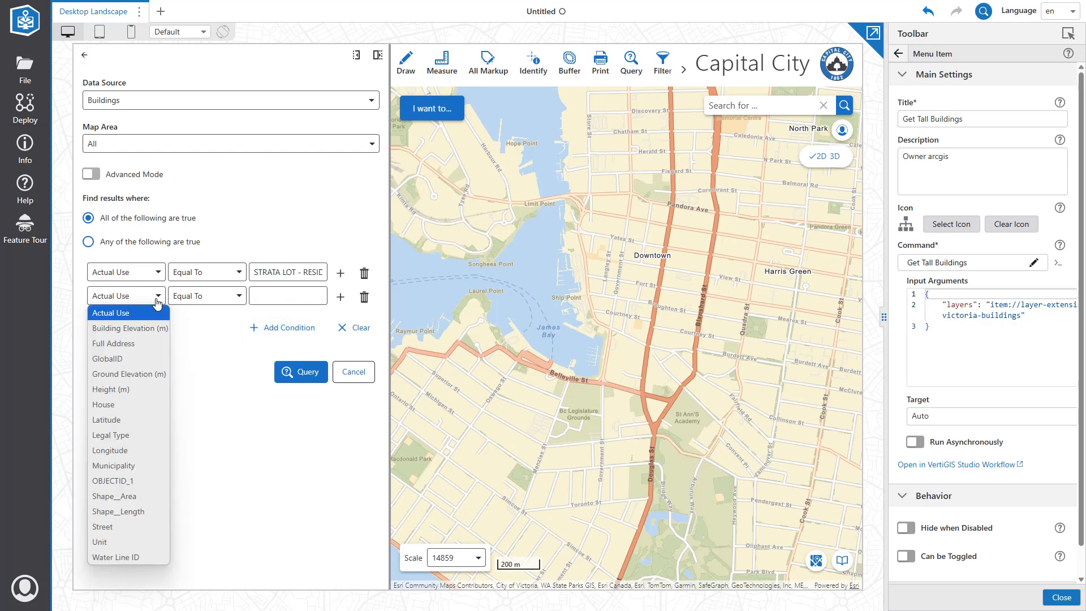
{"action": "left_click", "coordinate": [111, 389]}
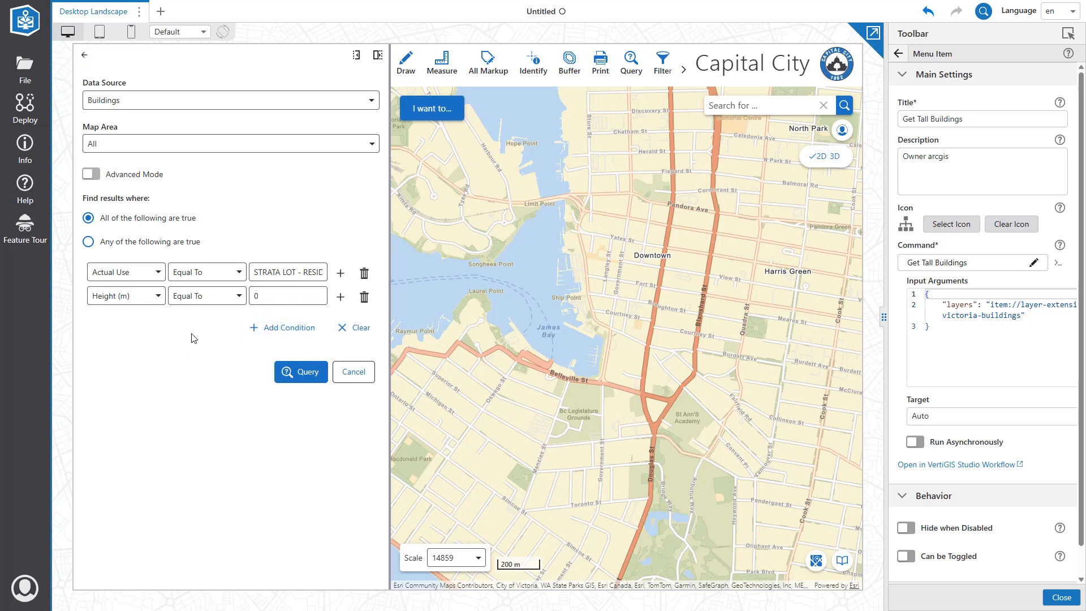
{"action": "left_click", "coordinate": [208, 307]}
{"action": "left_click", "coordinate": [202, 371]}
{"action": "left_click", "coordinate": [284, 372]}
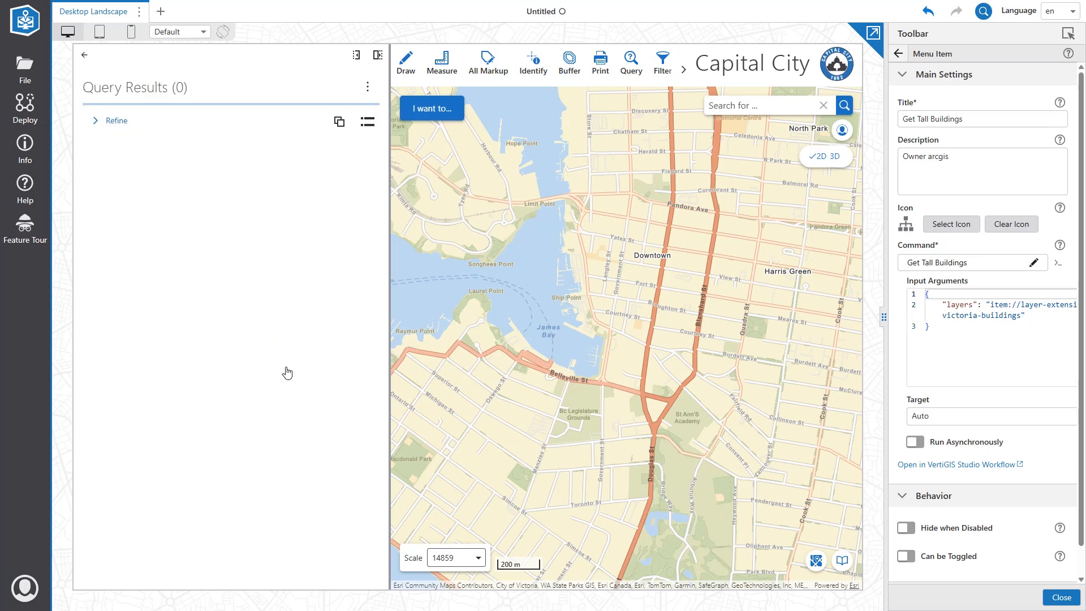
Step: Return to the query form, turn on Advanced Mode and copy the complete where clause
{"action": "left_click", "coordinate": [85, 54]}
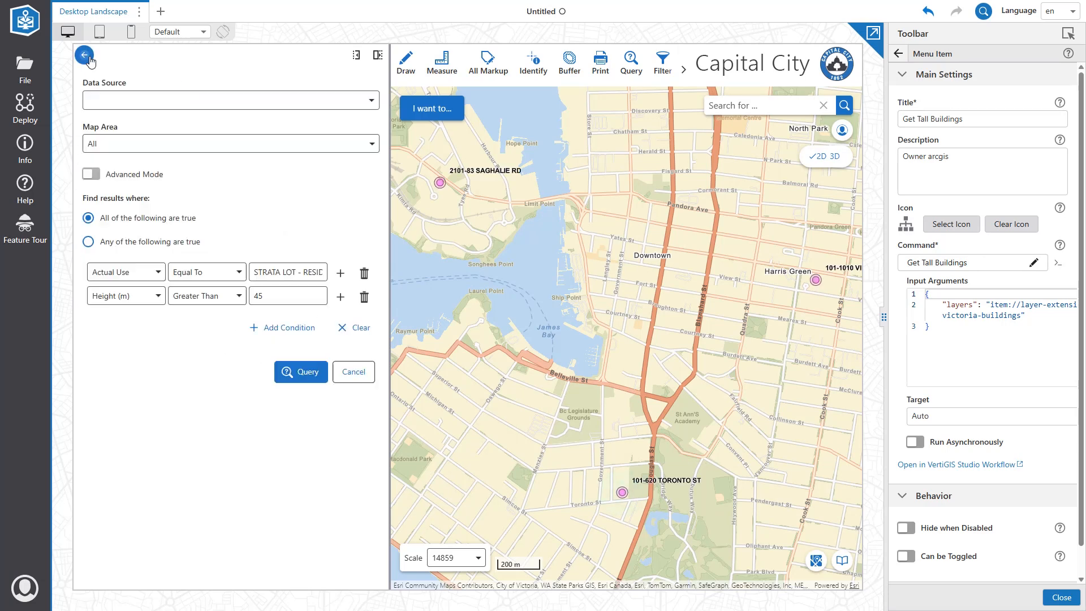
{"action": "left_click", "coordinate": [92, 175]}
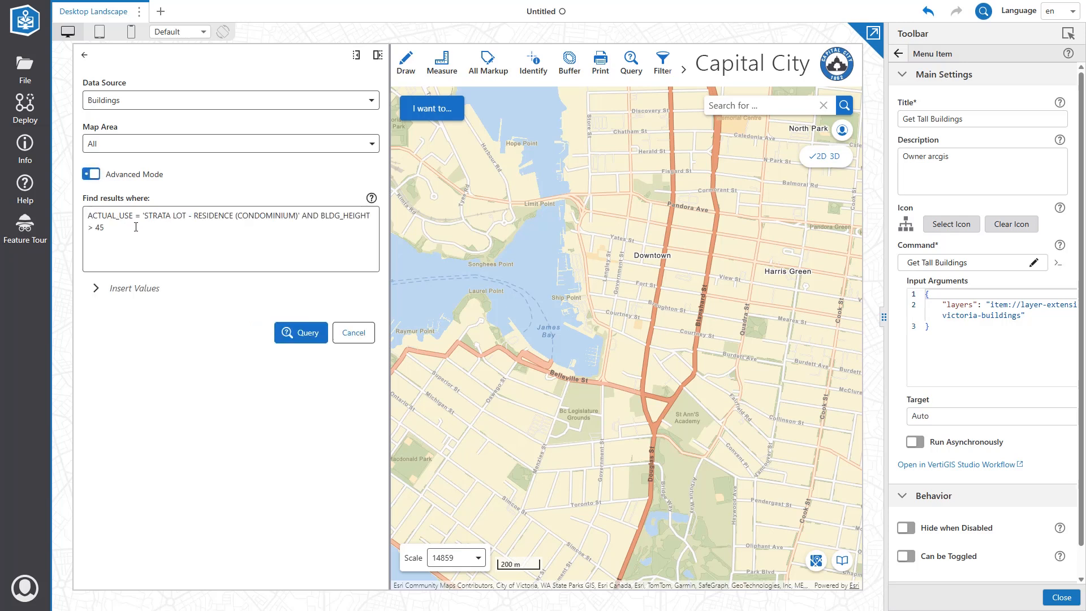
{"action": "left_click_drag", "start_coordinate": [135, 228], "coordinate": [89, 213]}
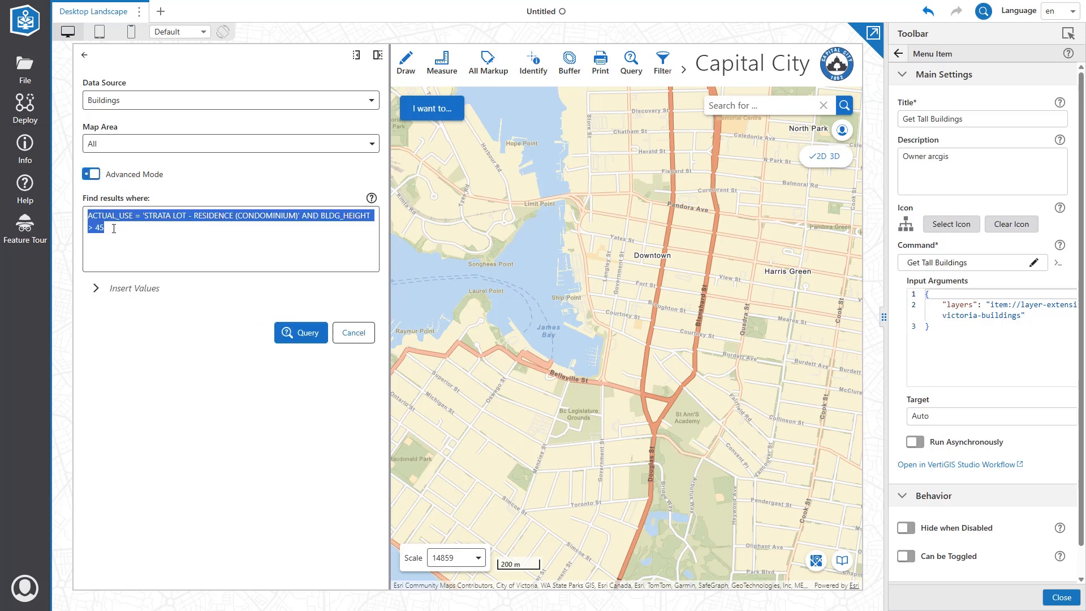
Step: Open the Get Tall Buildings workflow in VertiGIS Studio Workflow and look over its activity flow
{"action": "left_click", "coordinate": [933, 465]}
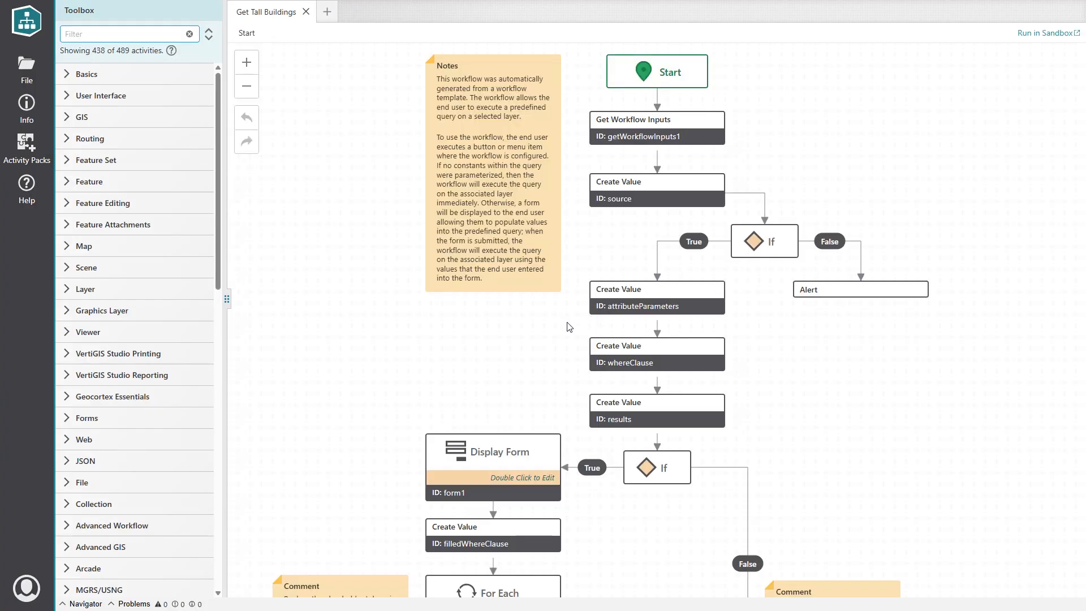
{"action": "scroll", "coordinate": [569, 327], "scroll_direction": "down", "scroll_amount": 5}
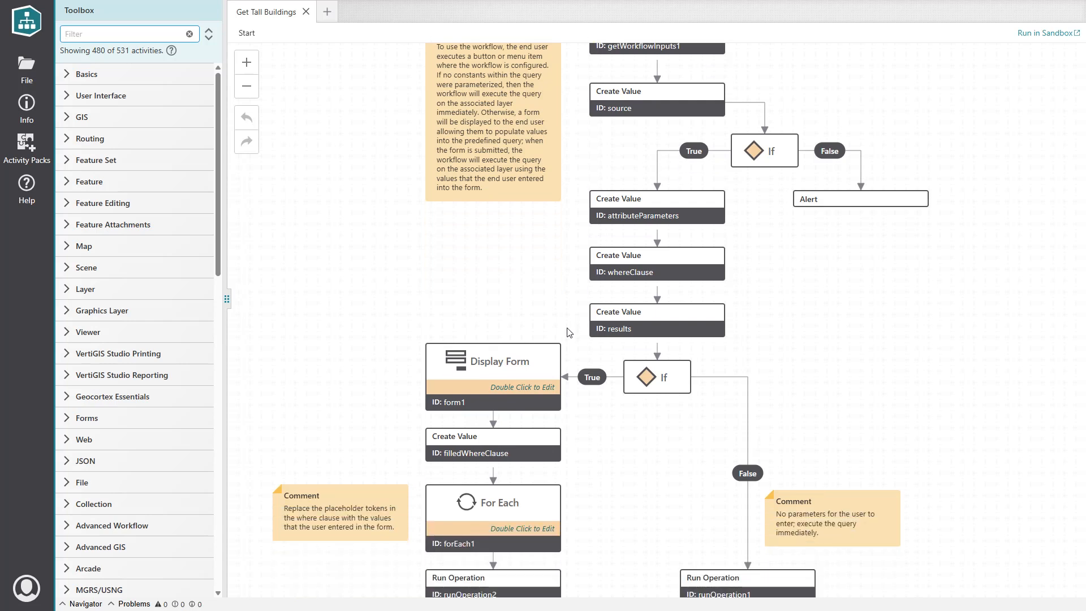
{"action": "scroll", "coordinate": [572, 339], "scroll_direction": "down", "scroll_amount": 1}
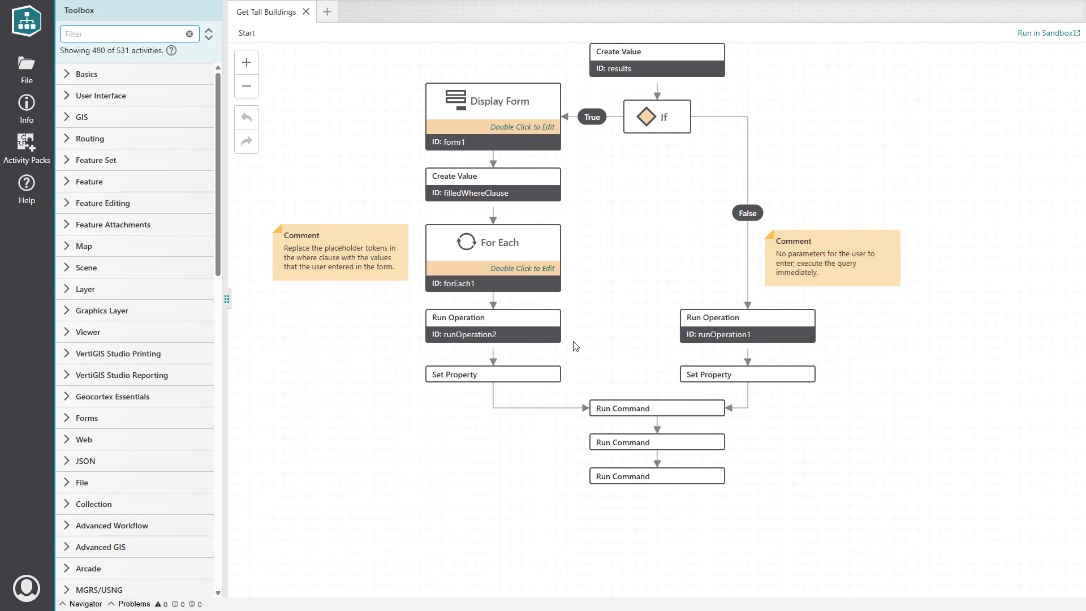
{"action": "scroll", "coordinate": [574, 342], "scroll_direction": "up", "scroll_amount": 3}
{"action": "scroll", "coordinate": [575, 346], "scroll_direction": "up", "scroll_amount": 5}
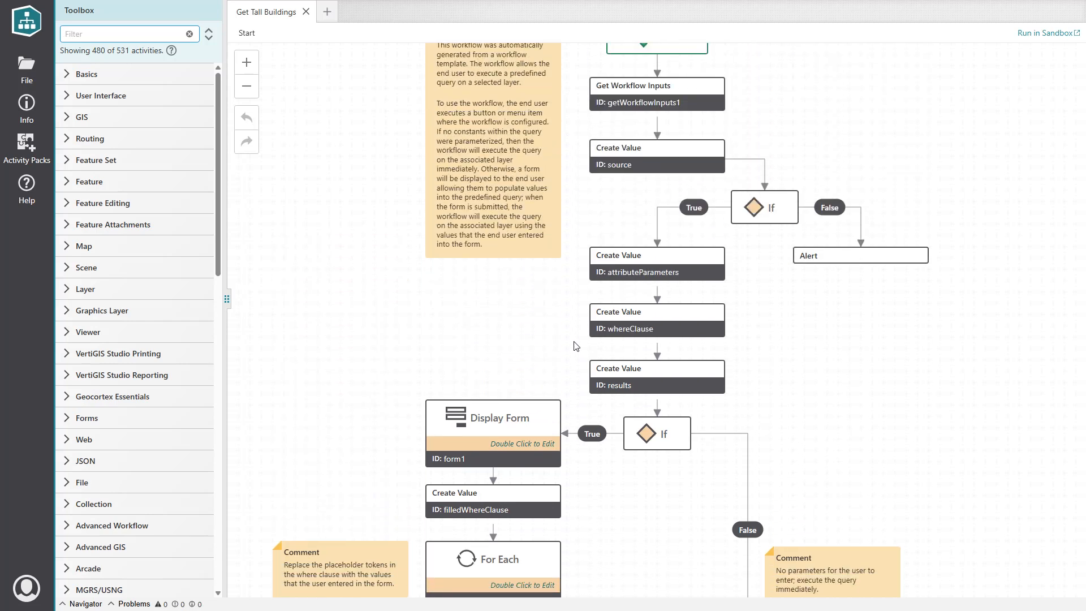
Step: Replace the whereClause activity's expression text with ACTUAL_USE = 'STRATA LOT - RESIDENCE (CONDOMINIUM)' AND BLDG_HEIGHT > 45
{"action": "left_click", "coordinate": [641, 397]}
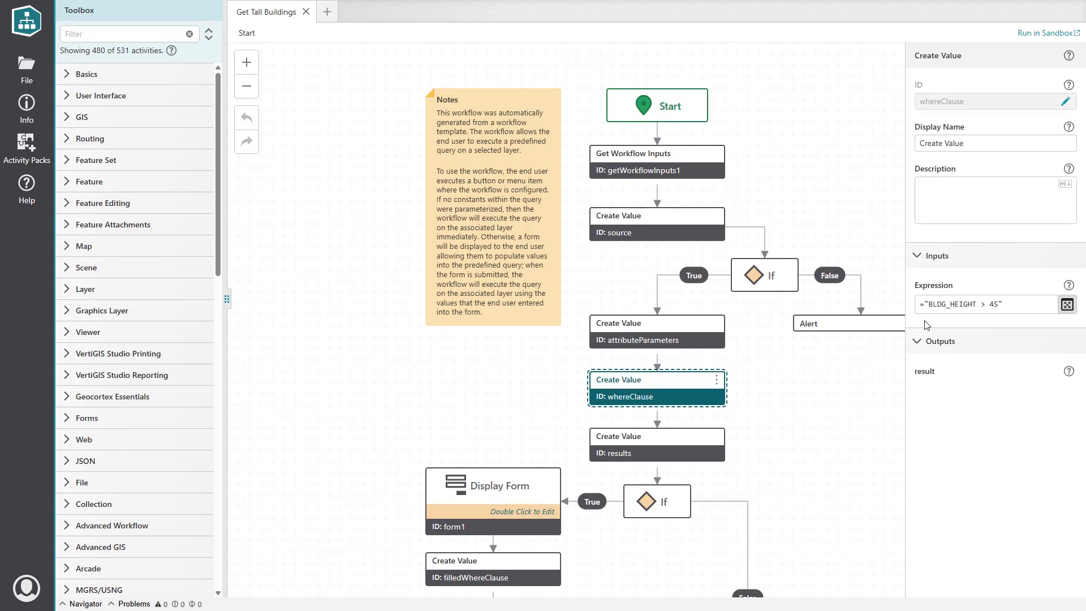
{"action": "left_click_drag", "start_coordinate": [1001, 305], "coordinate": [929, 305]}
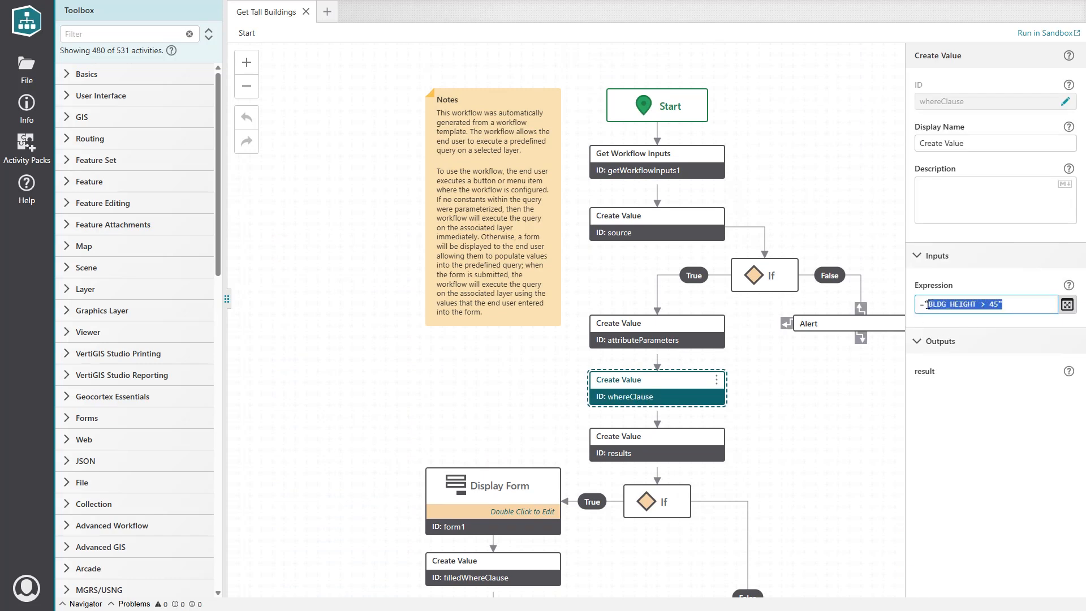
{"action": "key", "text": "ctrl+v"}
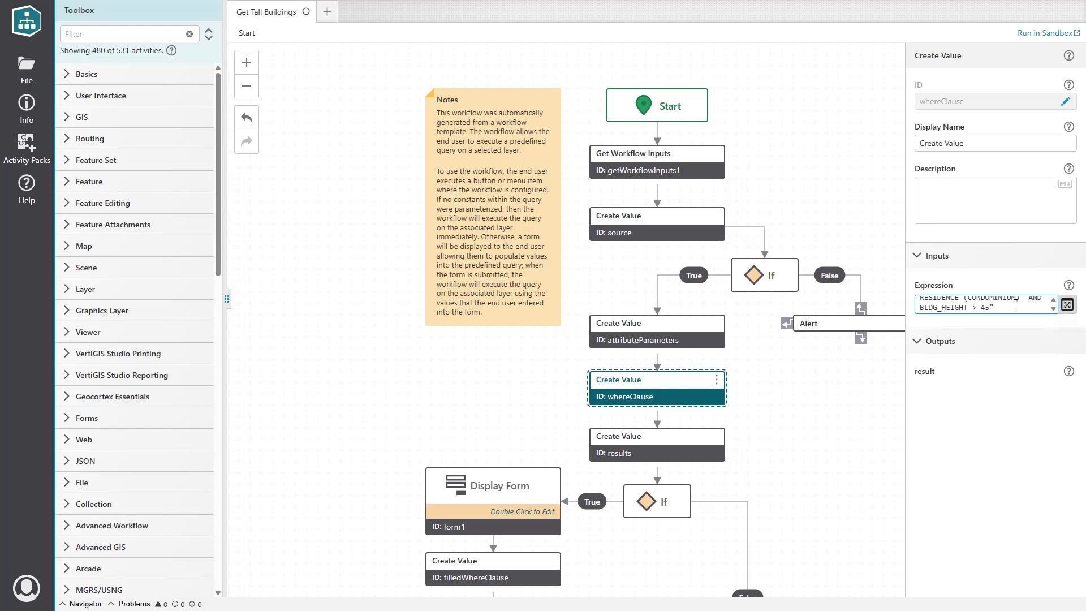
{"action": "scroll", "coordinate": [1039, 305], "scroll_direction": "up", "scroll_amount": 1}
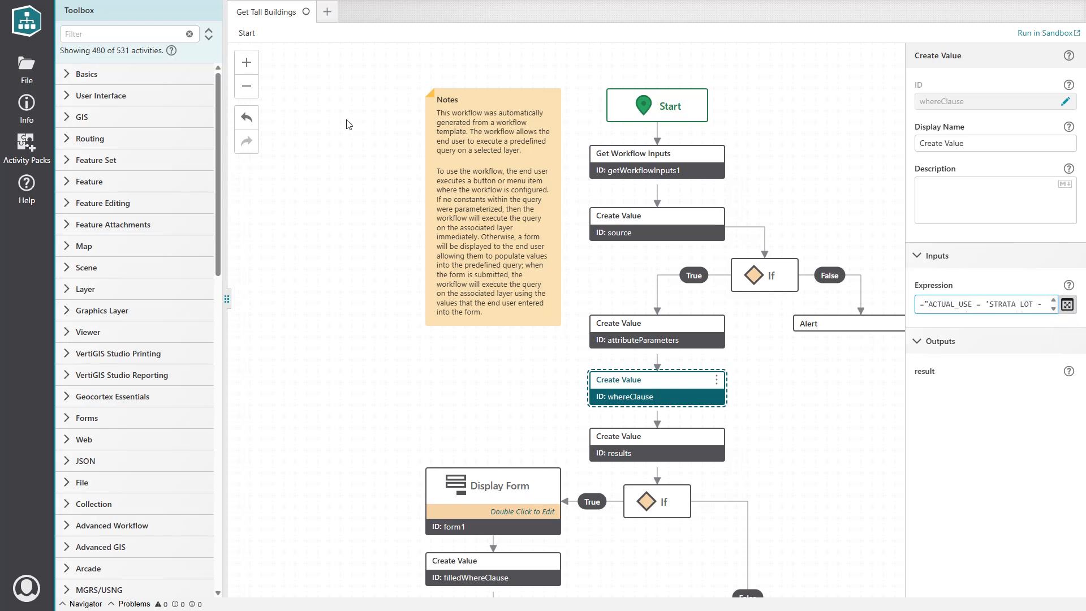
Step: Find the Confirm activity and insert it between Start and Get Workflow Inputs
{"action": "left_click", "coordinate": [95, 35]}
{"action": "type", "text": "confi"}
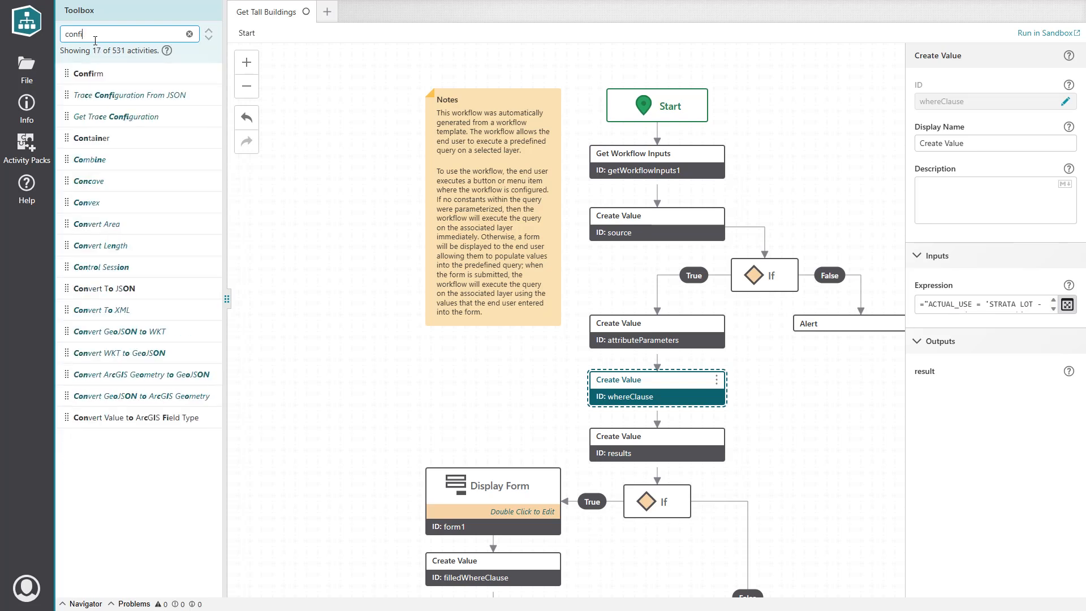
{"action": "left_click_drag", "start_coordinate": [94, 73], "coordinate": [772, 146]}
{"action": "left_click_drag", "start_coordinate": [671, 84], "coordinate": [676, 46]}
{"action": "left_click_drag", "start_coordinate": [765, 137], "coordinate": [623, 97]}
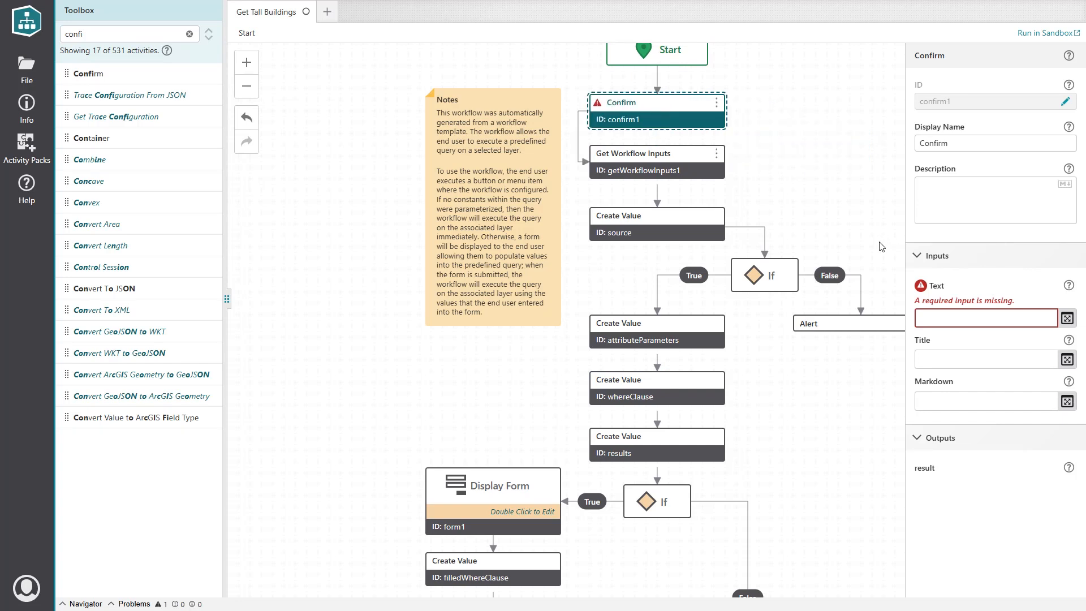
Step: Set the Confirm activity's text to "Do you wish to proceed?" and its title to "Confirm", and save the workflow
{"action": "left_click", "coordinate": [939, 320]}
{"action": "type", "text": "Do you wish to proceed?"}
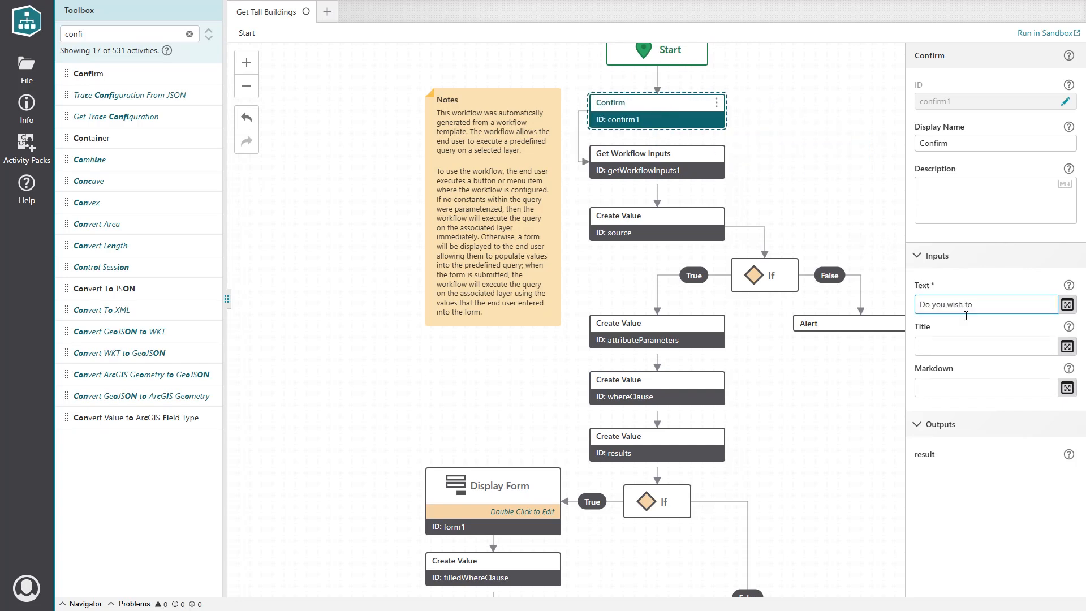
{"action": "left_click", "coordinate": [940, 350]}
{"action": "type", "text": "Confirm"}
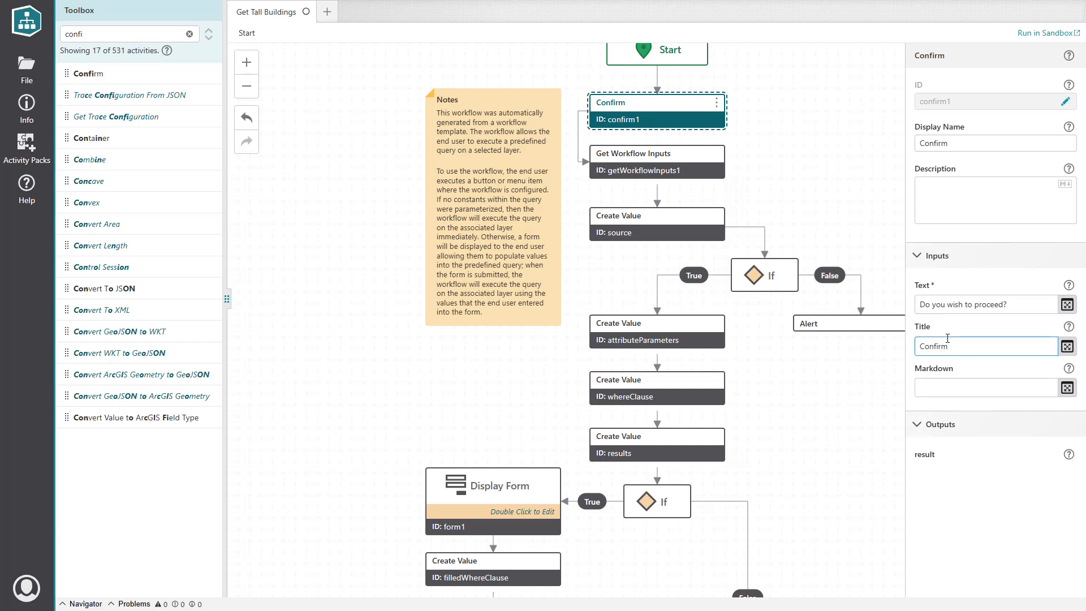
{"action": "left_click", "coordinate": [954, 331]}
{"action": "left_click", "coordinate": [28, 69]}
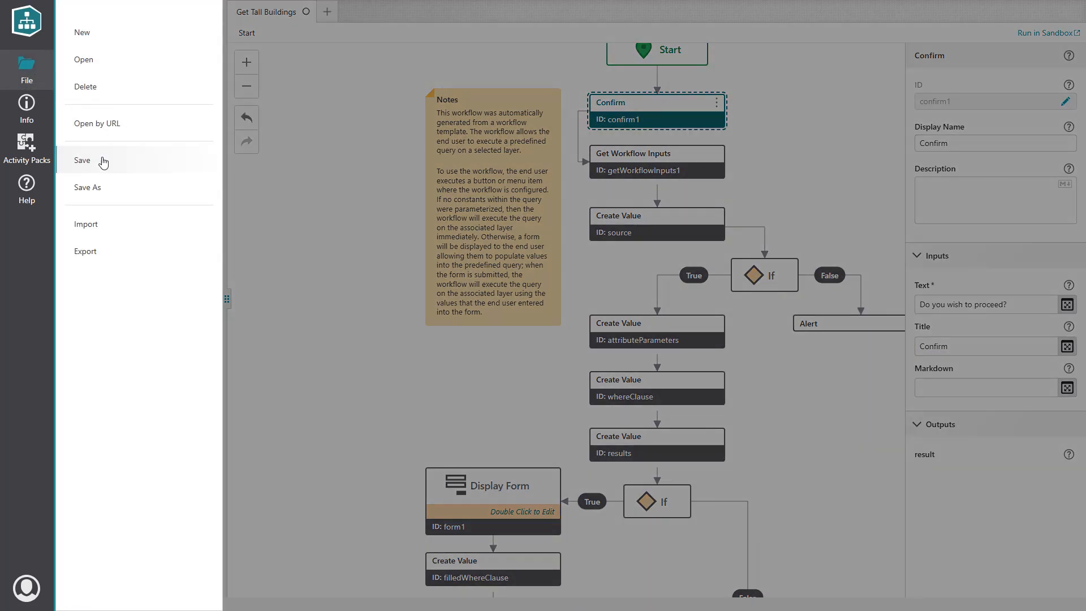
{"action": "left_click", "coordinate": [103, 161]}
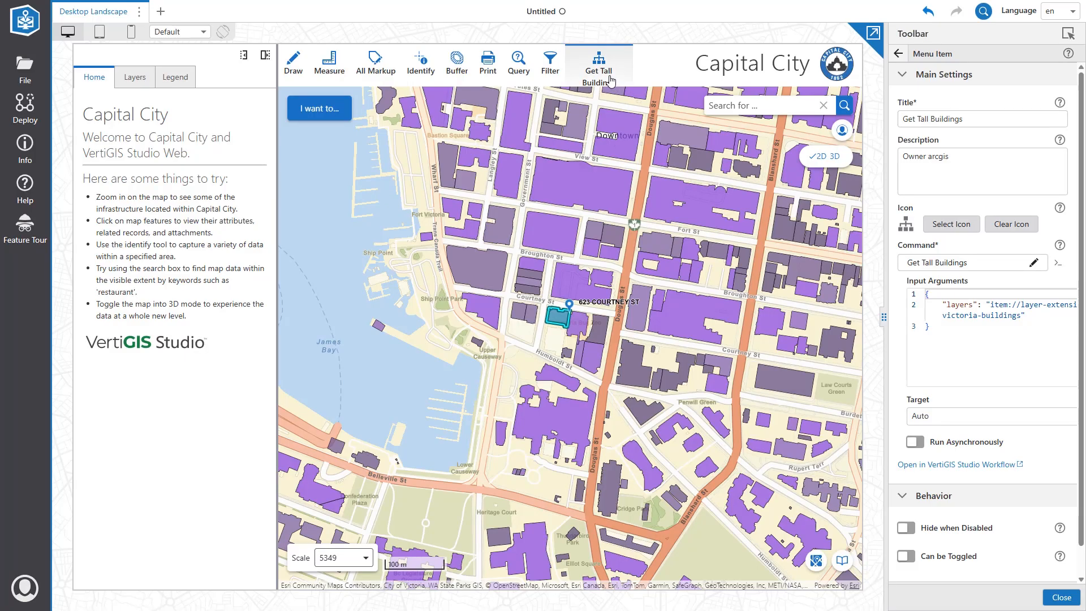
Step: In the web app preview, run Get Tall Buildings, accept the confirmation and zoom the map to the results
{"action": "left_click", "coordinate": [611, 80]}
{"action": "left_click", "coordinate": [611, 80]}
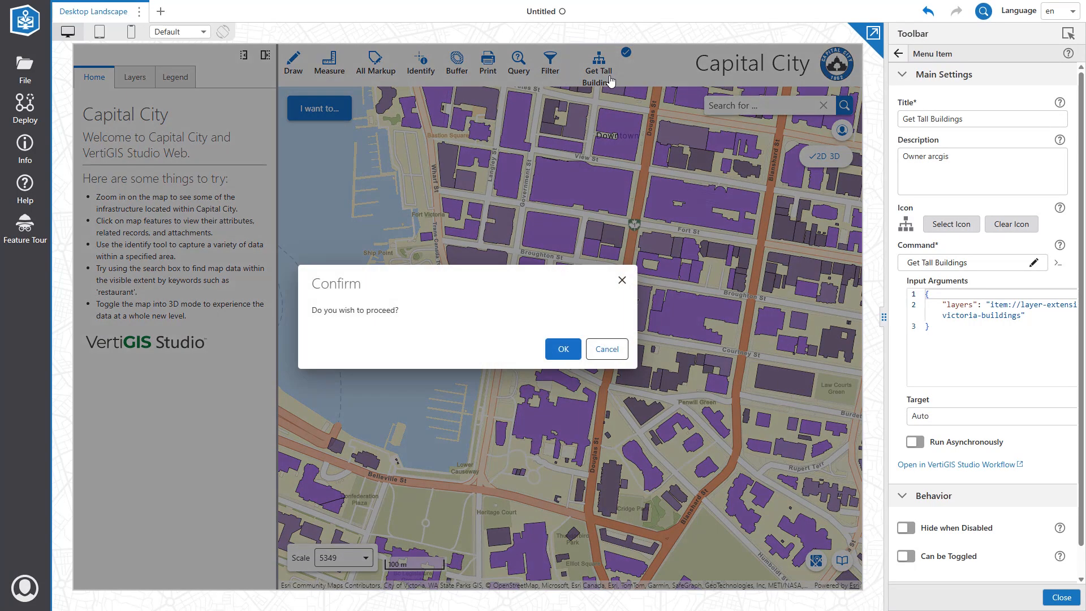
{"action": "left_click", "coordinate": [558, 348]}
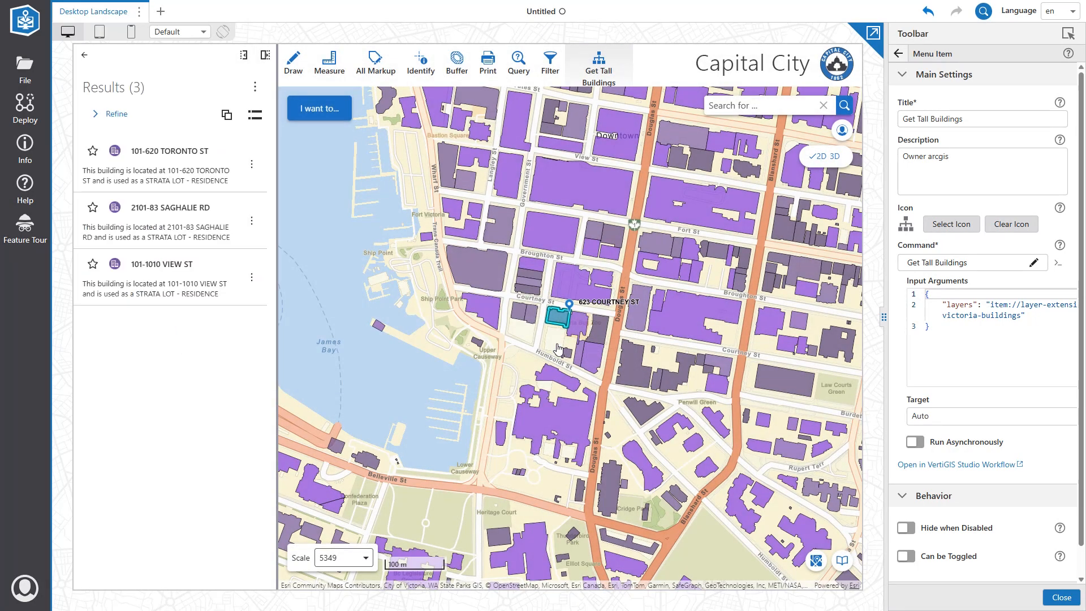
{"action": "left_click", "coordinate": [256, 87]}
{"action": "left_click", "coordinate": [304, 122]}
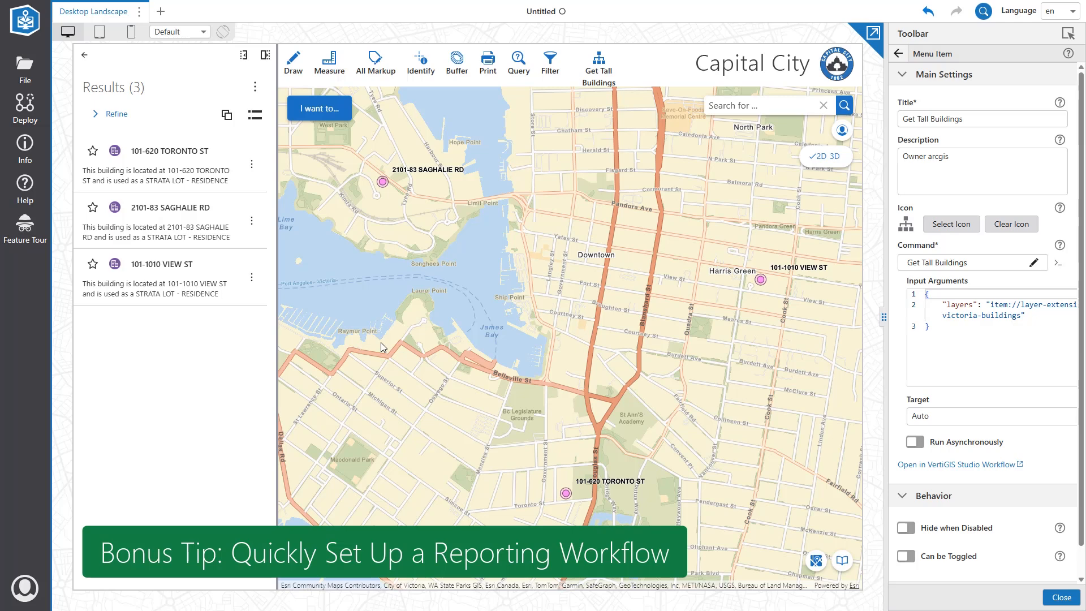
Step: Open the Buildings layer extension settings from the map component's configuration
{"action": "left_click", "coordinate": [1067, 35]}
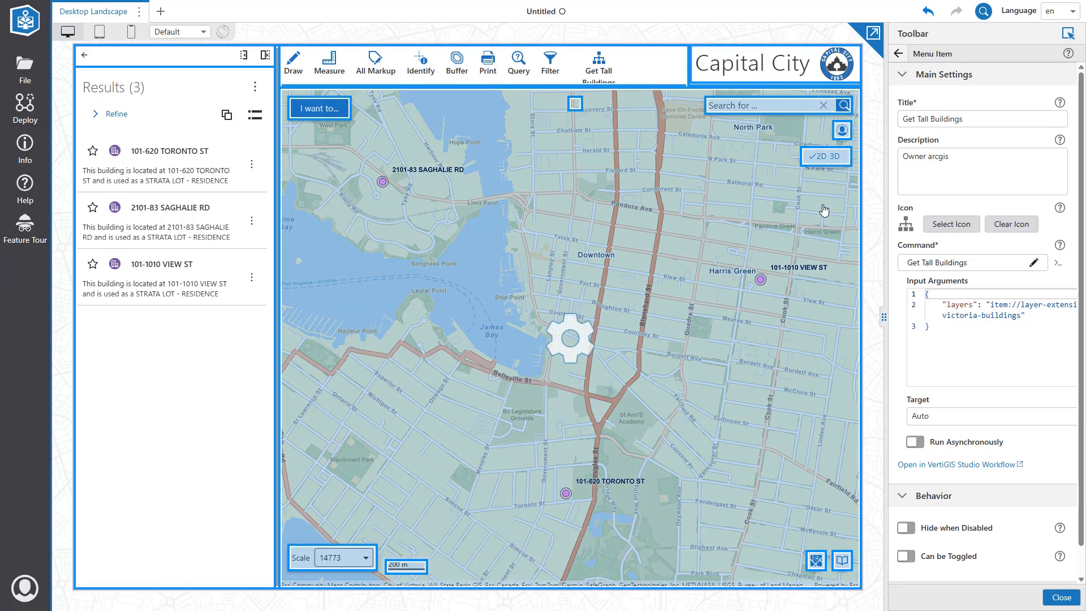
{"action": "left_click", "coordinate": [821, 206]}
{"action": "scroll", "coordinate": [945, 283], "scroll_direction": "down", "scroll_amount": 6}
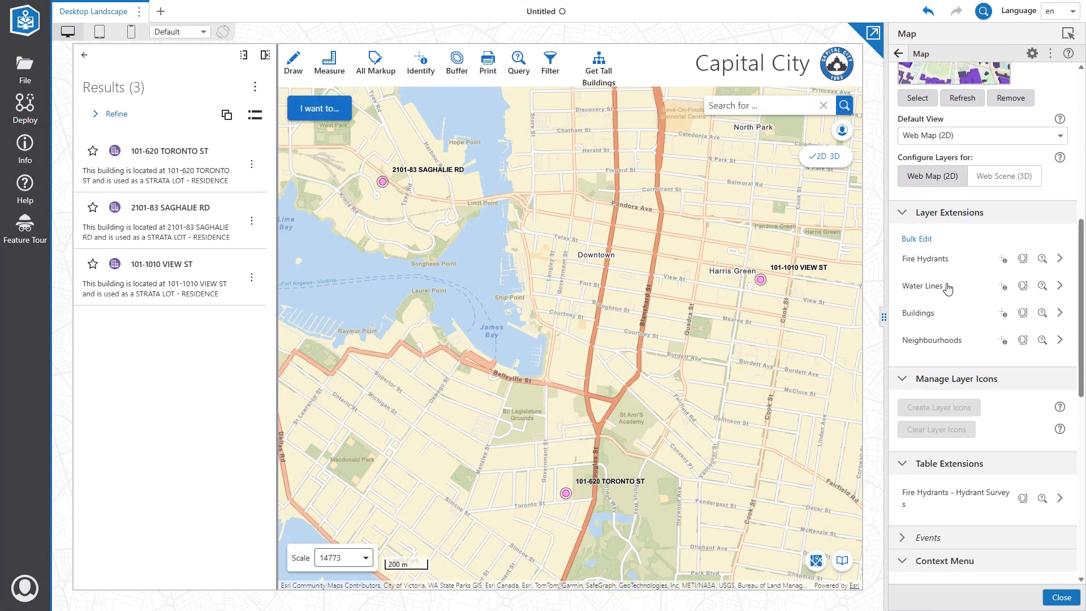
{"action": "left_click", "coordinate": [942, 286]}
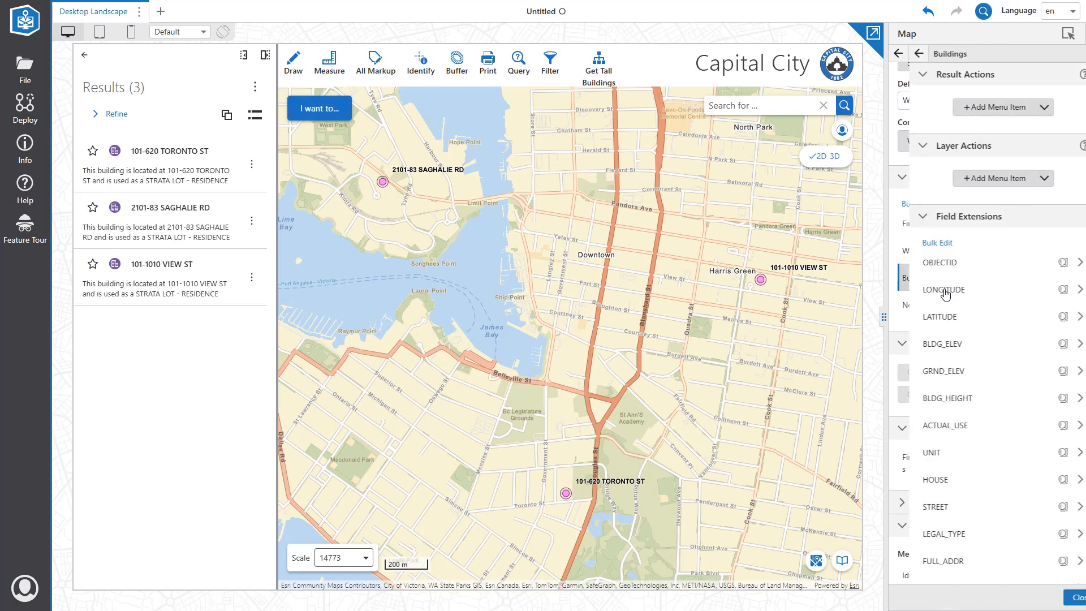
Step: Add a Buildings result action with a new report titled "Buildings Report", using the Features(s) - 8.5 x 11 Portrait Table - Workflow Parameterized template
{"action": "left_click", "coordinate": [964, 111]}
{"action": "left_click", "coordinate": [523, 70]}
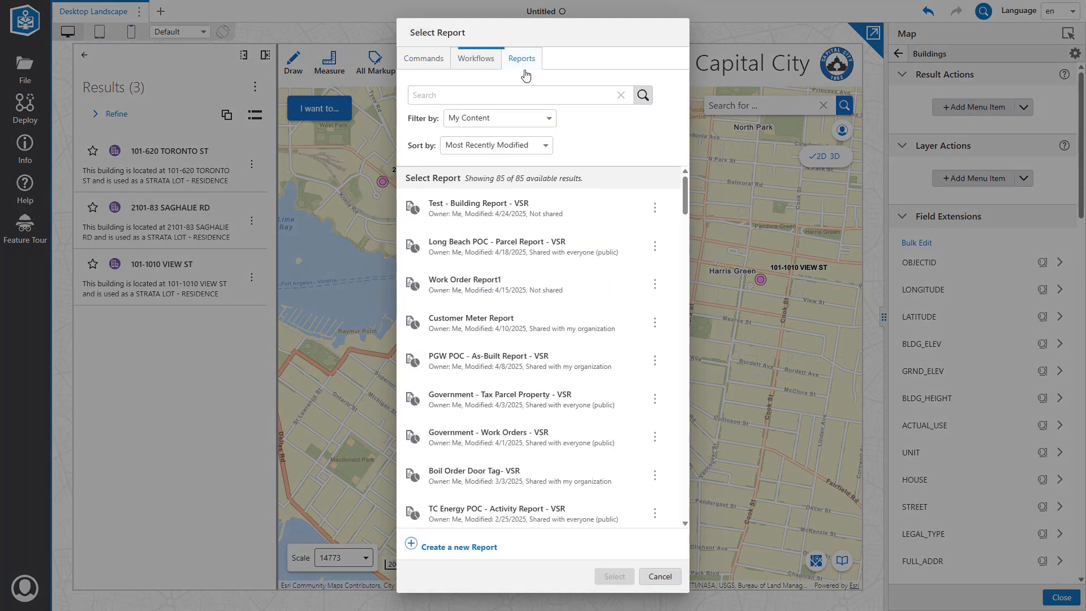
{"action": "left_click", "coordinate": [459, 547]}
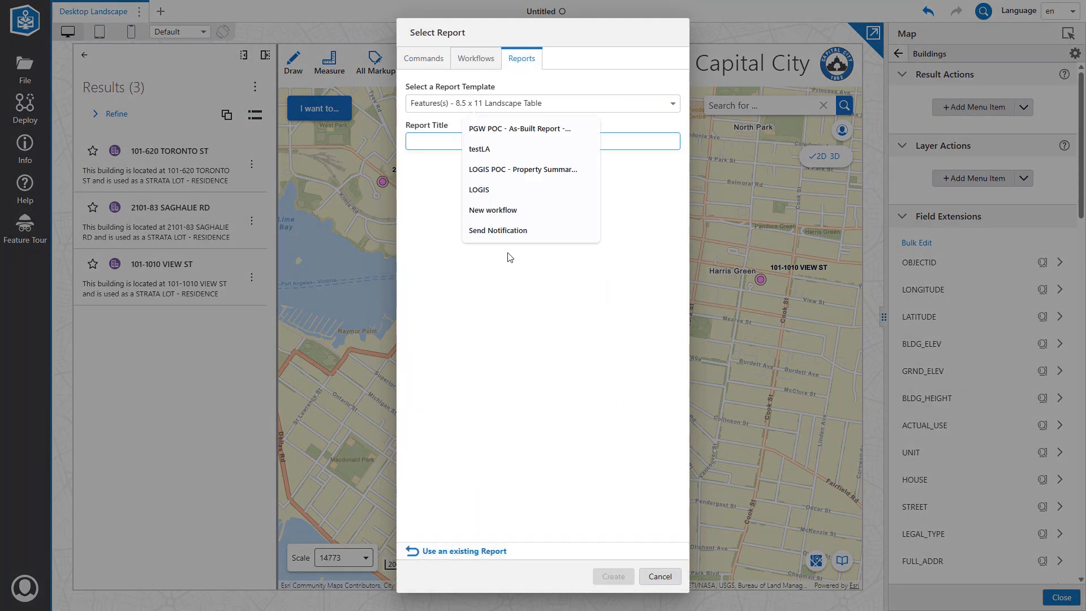
{"action": "left_click", "coordinate": [558, 104]}
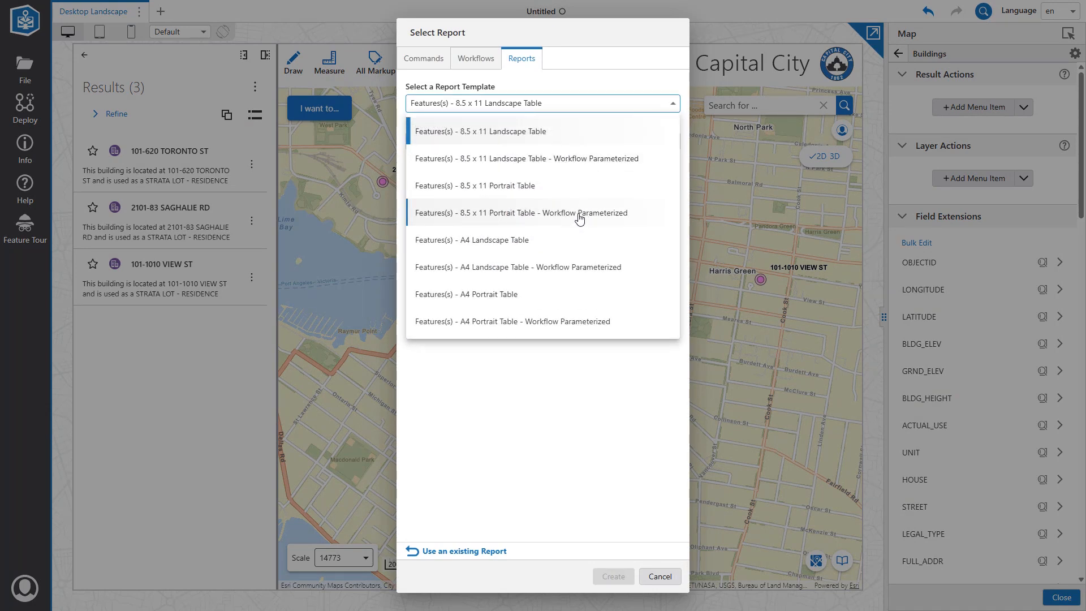
{"action": "left_click", "coordinate": [579, 217]}
{"action": "left_click", "coordinate": [537, 156]}
{"action": "type", "text": "B"}
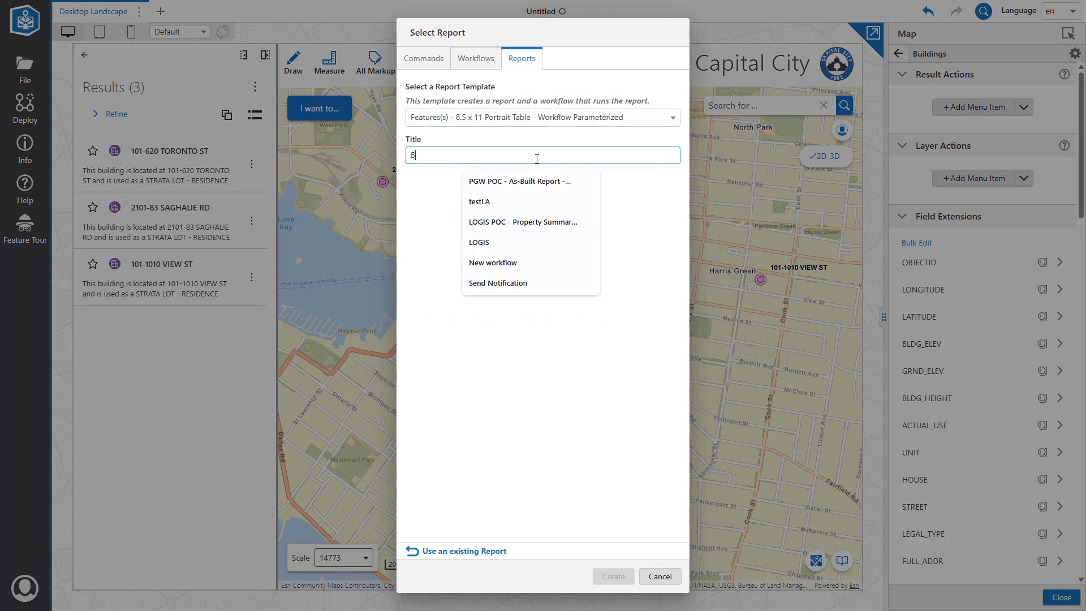
{"action": "type", "text": "uildings Report"}
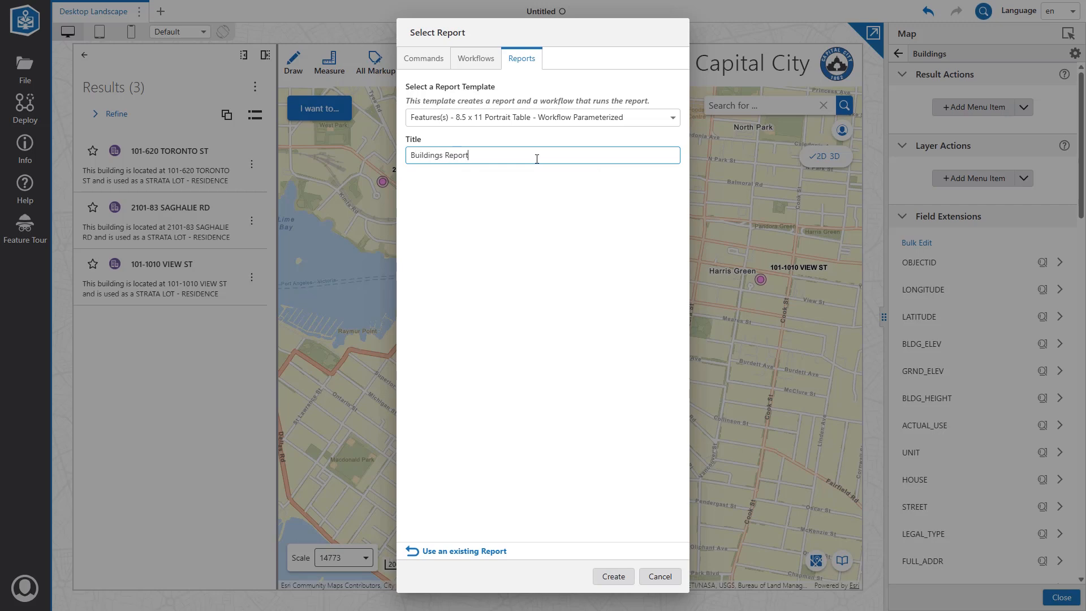
{"action": "left_click", "coordinate": [608, 576]}
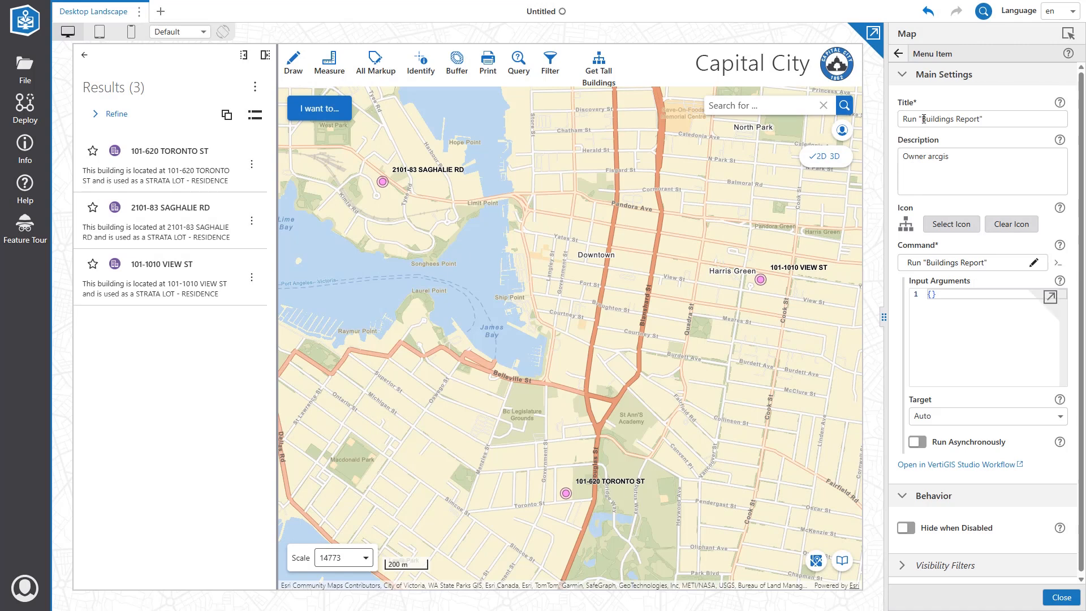
Step: Shorten the new menu item's title to "Buildings Report"
{"action": "left_click_drag", "start_coordinate": [923, 119], "coordinate": [901, 118]}
{"action": "key", "text": "BackSpace"}
{"action": "key", "text": "End"}
{"action": "key", "text": "BackSpace"}
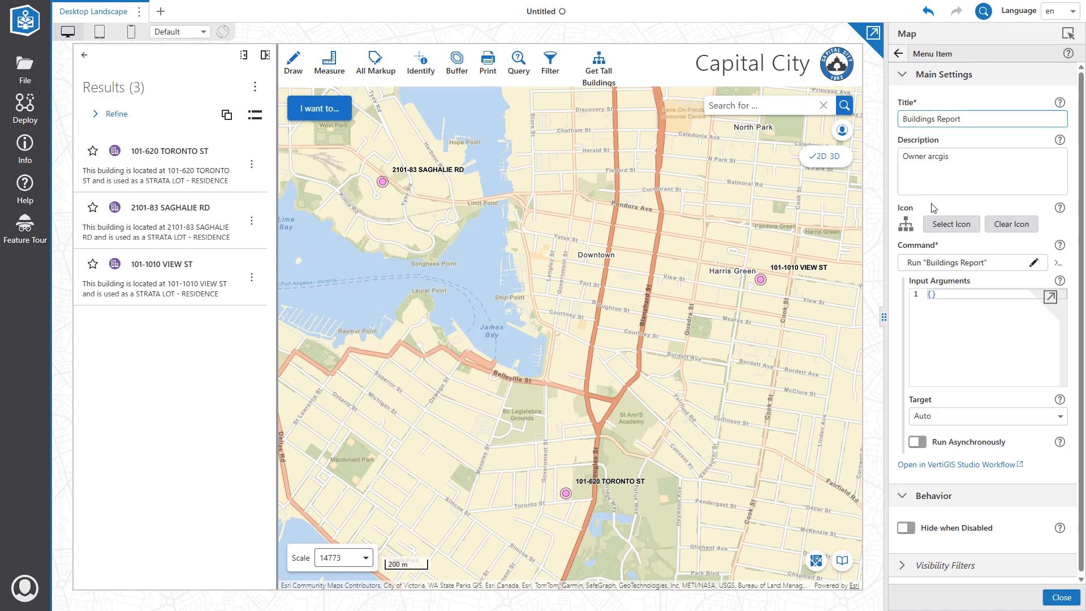
Step: Search the icon library for "report" and assign the document-with-pie-chart icon to the menu item
{"action": "left_click", "coordinate": [933, 229]}
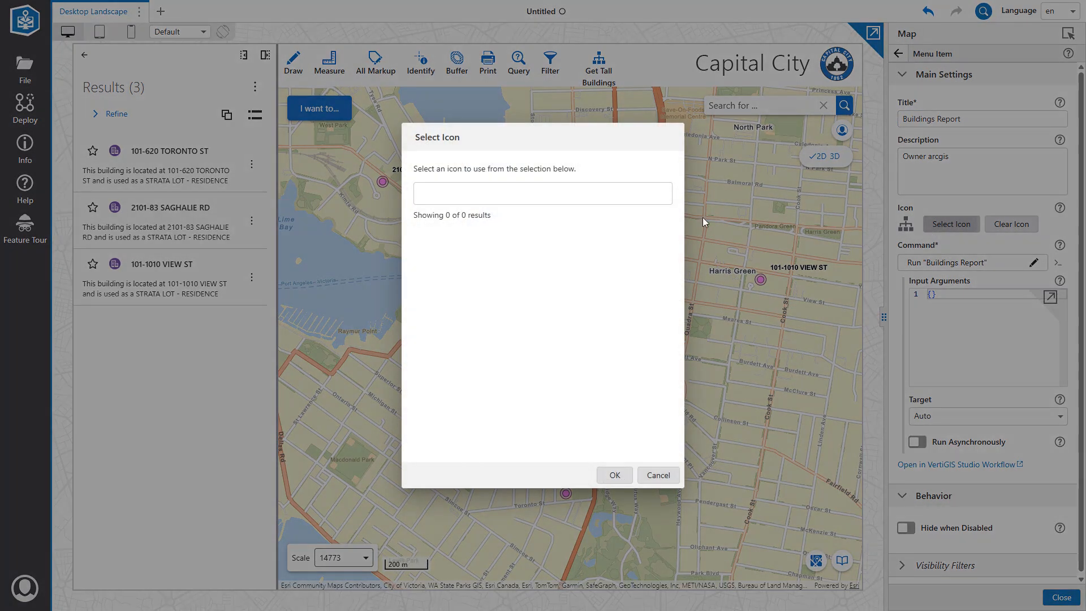
{"action": "left_click", "coordinate": [540, 203]}
{"action": "type", "text": "report"}
{"action": "key", "text": "Return"}
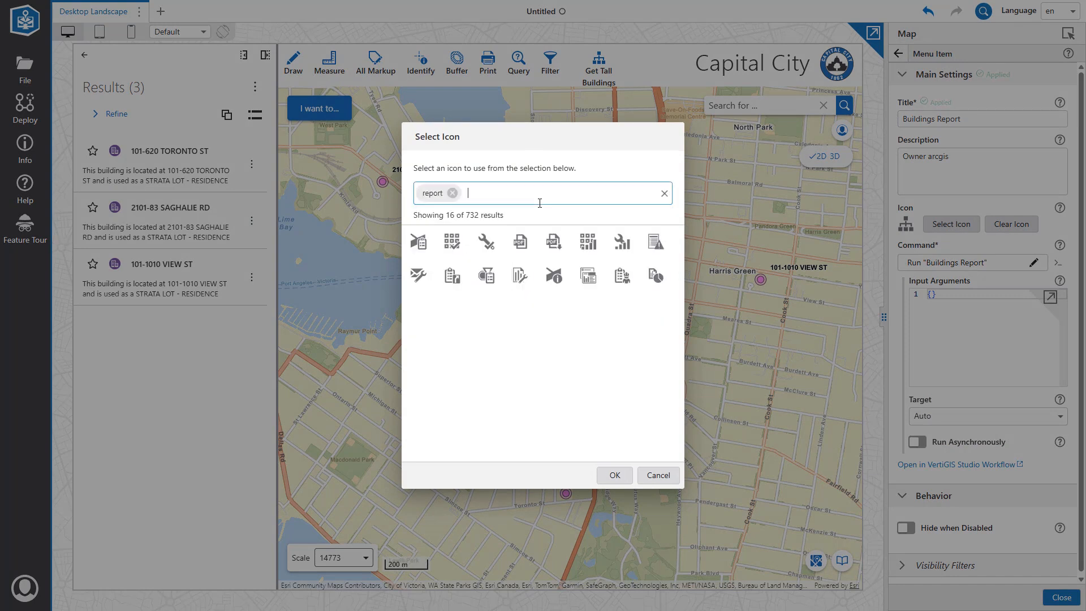
{"action": "left_click", "coordinate": [656, 276]}
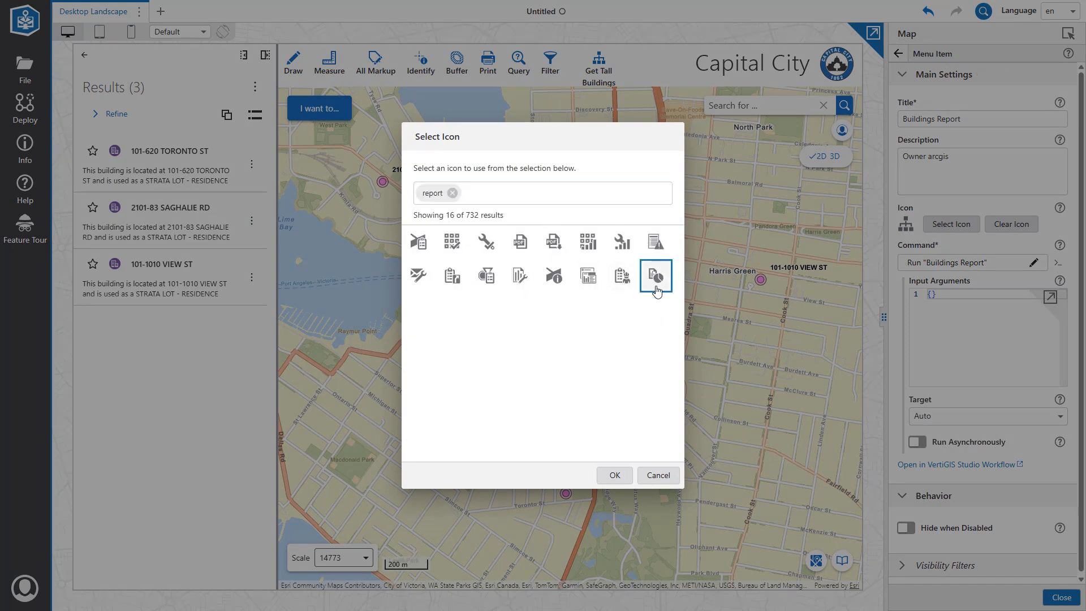
{"action": "left_click", "coordinate": [625, 475]}
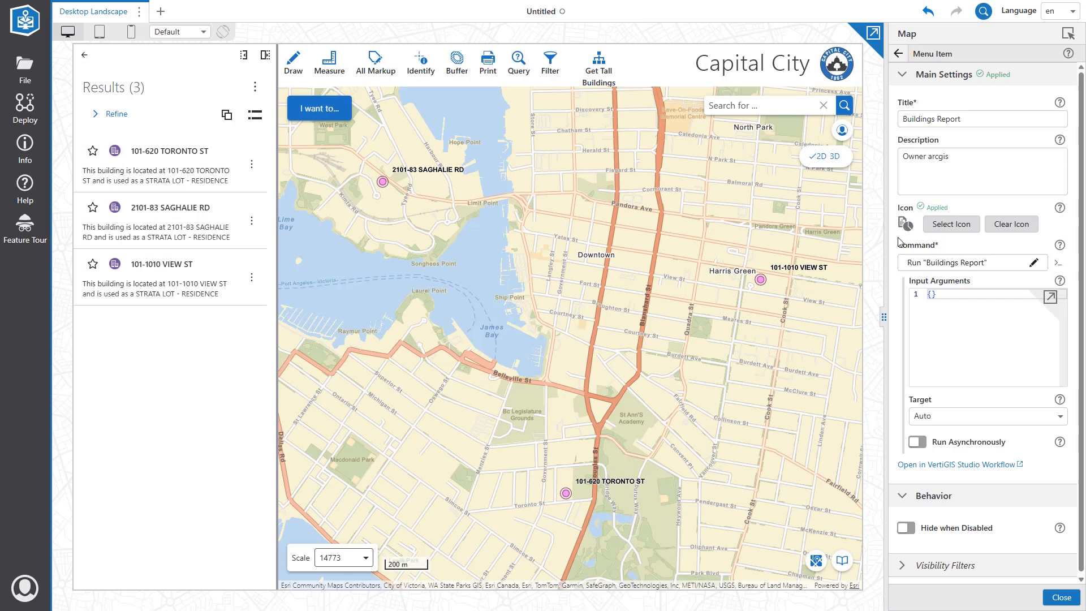
Step: Identify the downtown buildings within a small area spanning Broughton St and Courtney St, east of Government St
{"action": "left_click", "coordinate": [428, 83]}
{"action": "scroll", "coordinate": [568, 328], "scroll_direction": "up", "scroll_amount": 3}
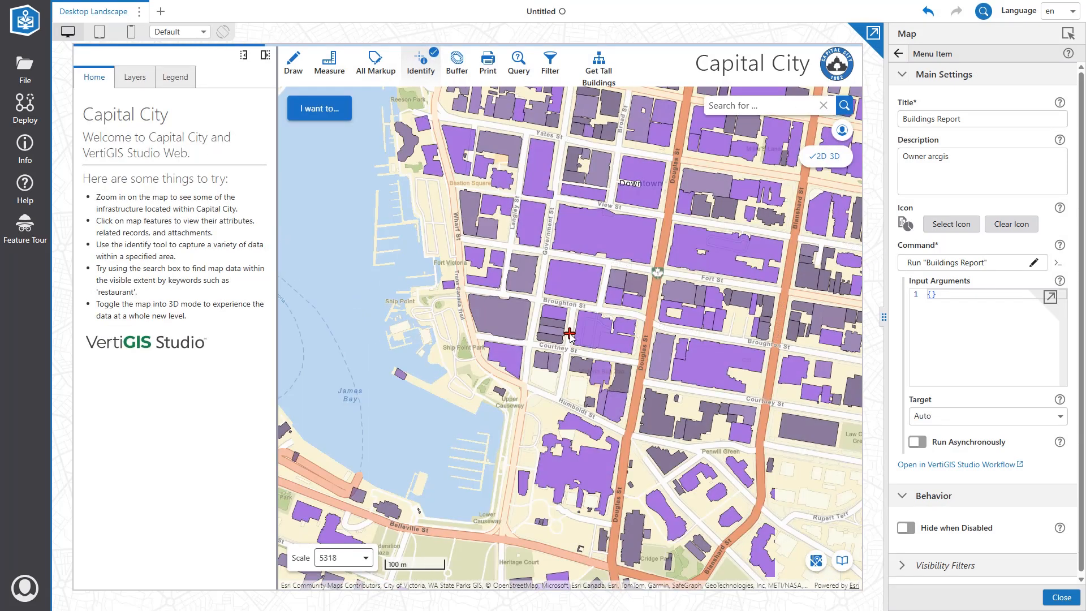
{"action": "left_click_drag", "start_coordinate": [553, 300], "coordinate": [590, 355]}
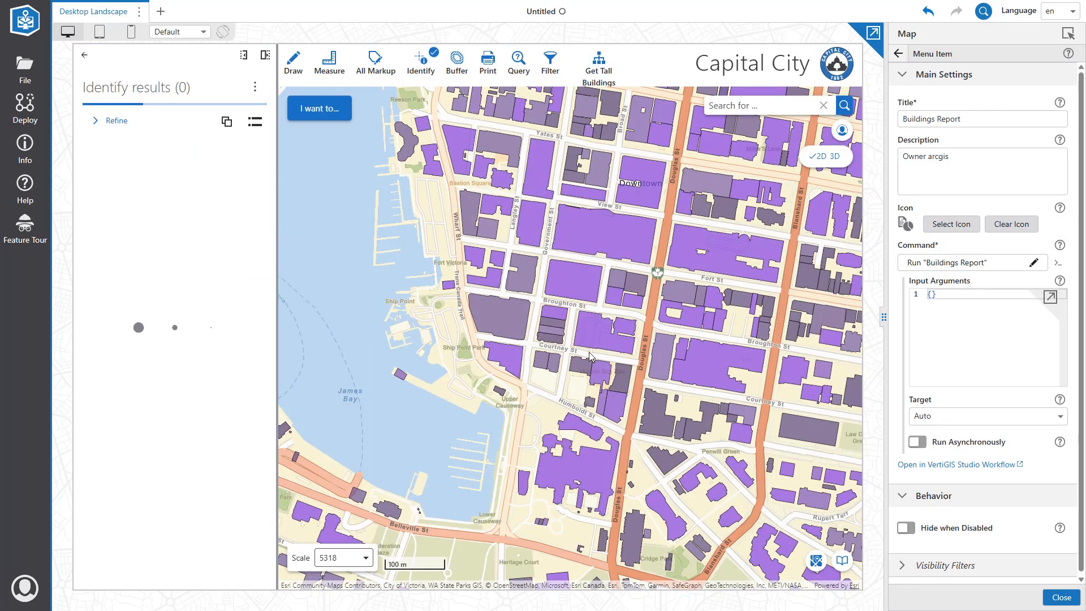
Step: Run the Buildings Report action on all identify results with the report title "Buildings Report" and view the generated report
{"action": "left_click", "coordinate": [255, 87]}
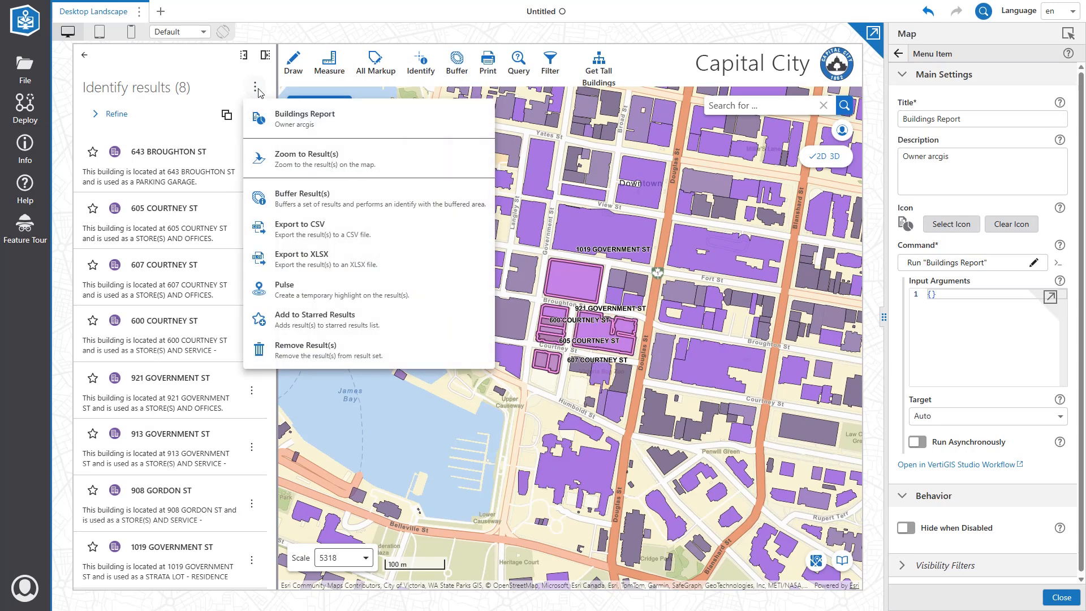
{"action": "left_click", "coordinate": [333, 130]}
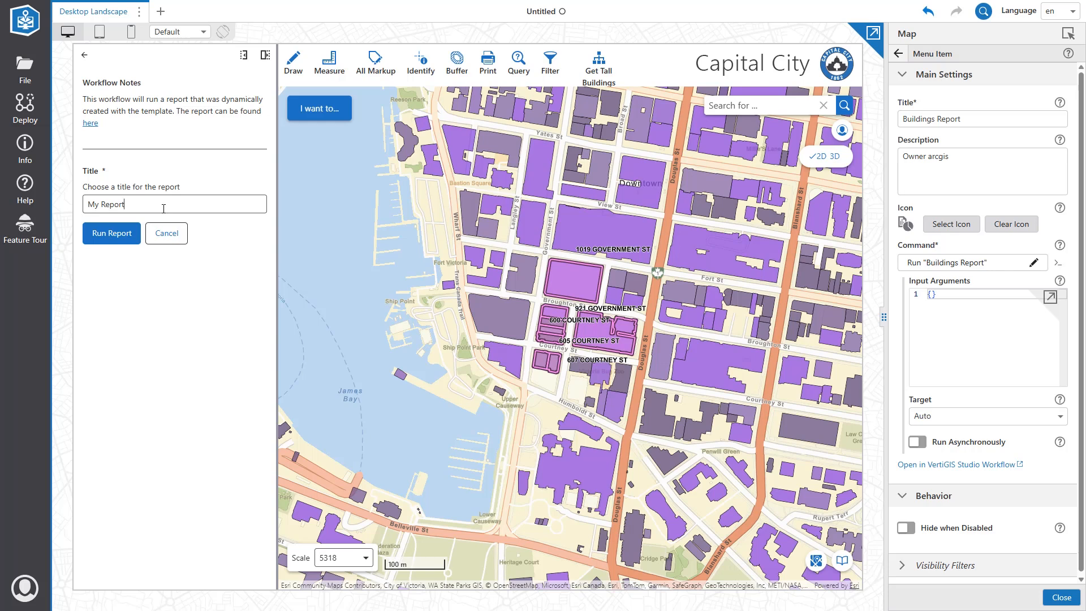
{"action": "left_click_drag", "start_coordinate": [162, 210], "coordinate": [82, 215]}
{"action": "type", "text": "Buildings Report"}
{"action": "left_click", "coordinate": [121, 241]}
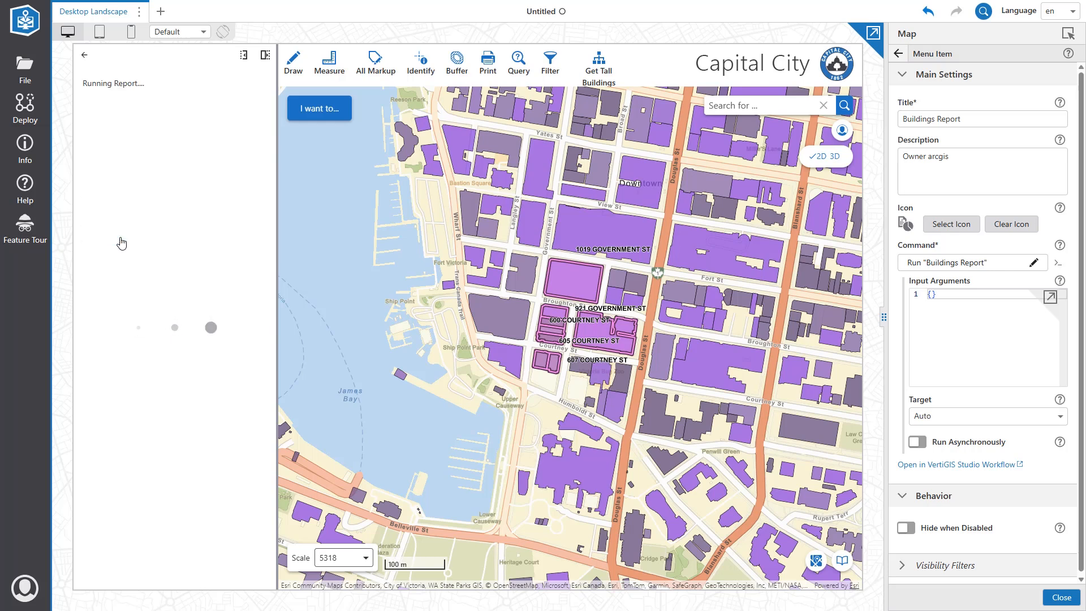
{"action": "left_click", "coordinate": [170, 85]}
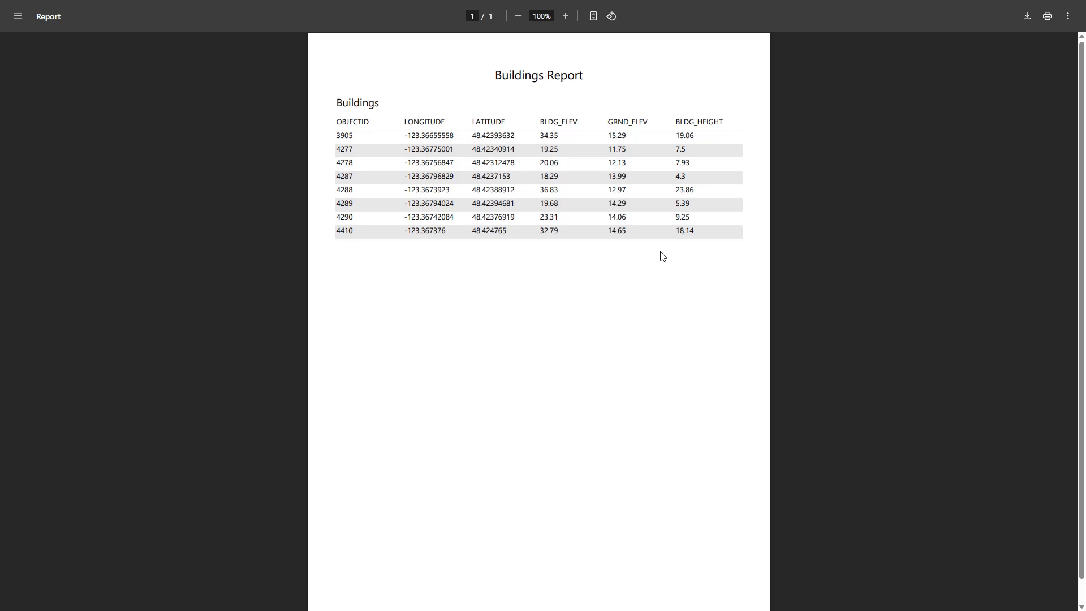
{"action": "key", "text": "ctrl+w"}
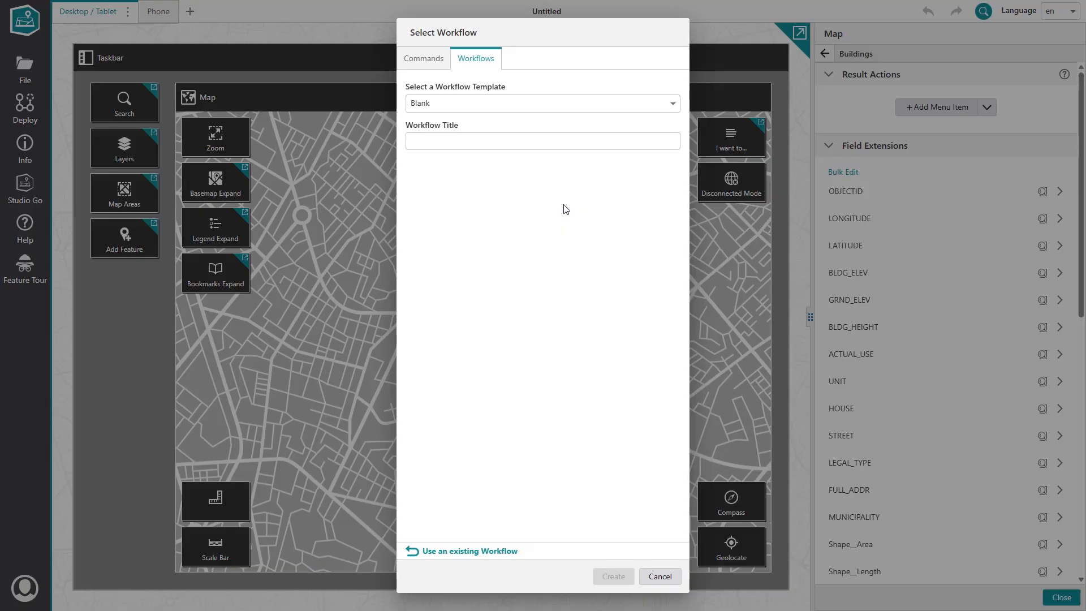
Step: Examine the workflow templates offered for a Buildings result action in the mobile app designer
{"action": "left_click", "coordinate": [552, 109]}
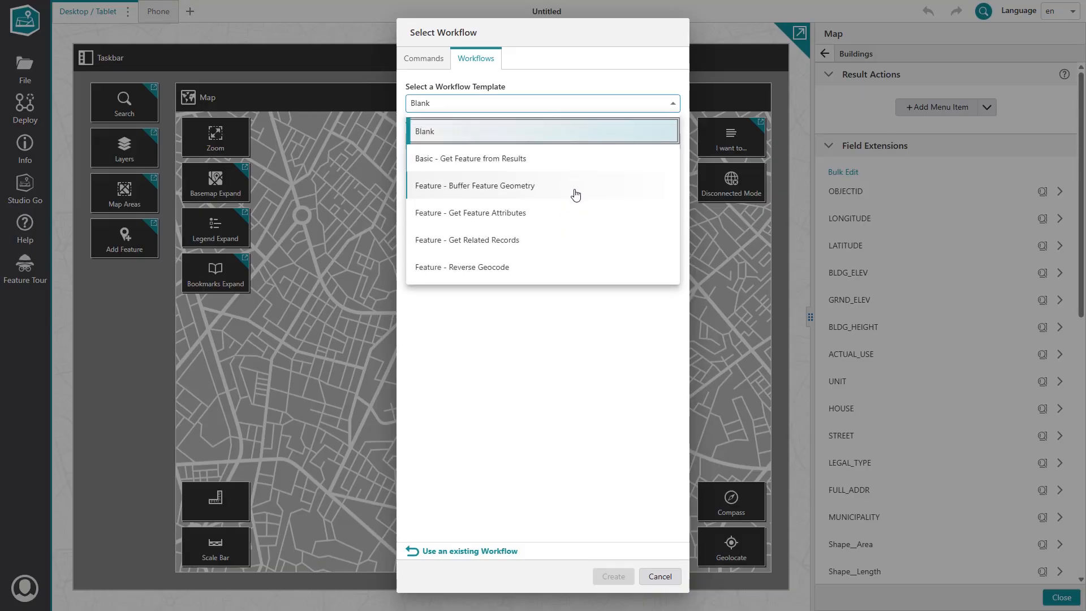
{"action": "left_click", "coordinate": [577, 297]}
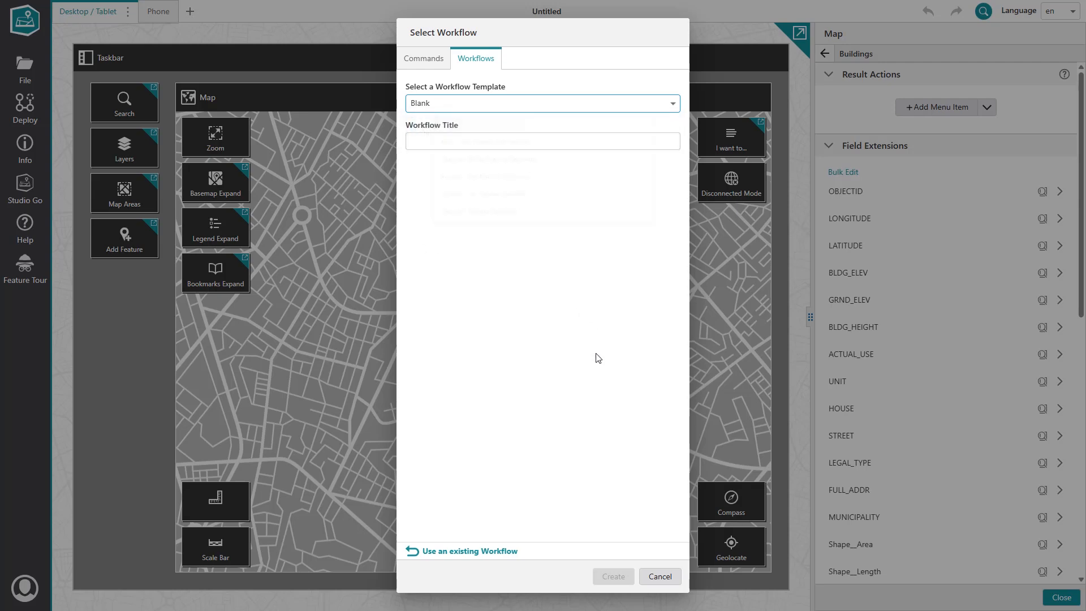